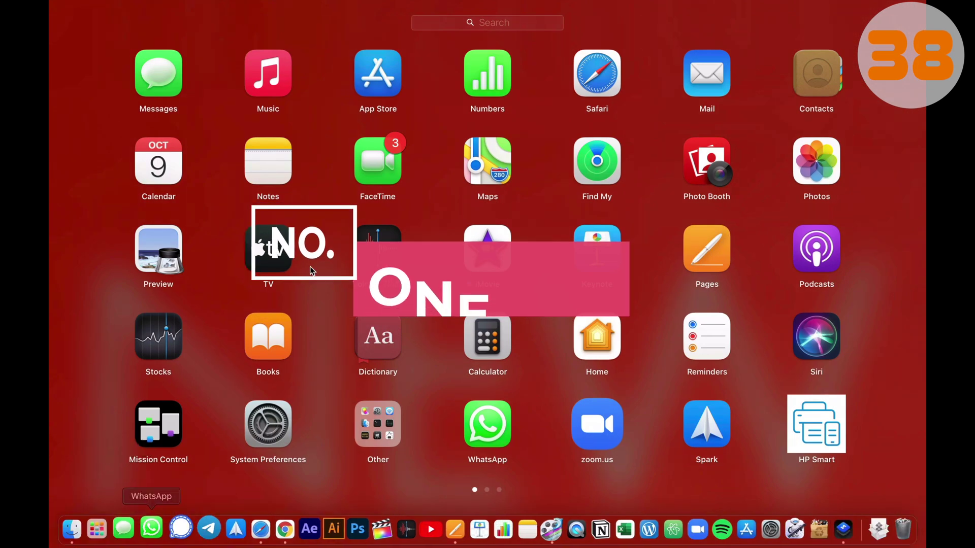
Step: Reorder Launchpad's third page to PowerPoint, Excel, Word, then return to the desktop
scroll(310, 271, right, 10)
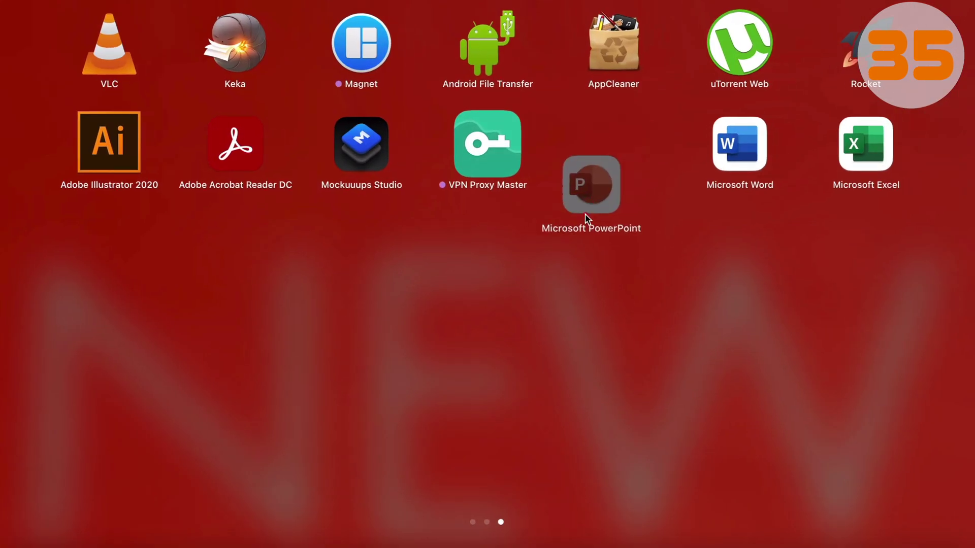
drag(586, 218, 524, 377)
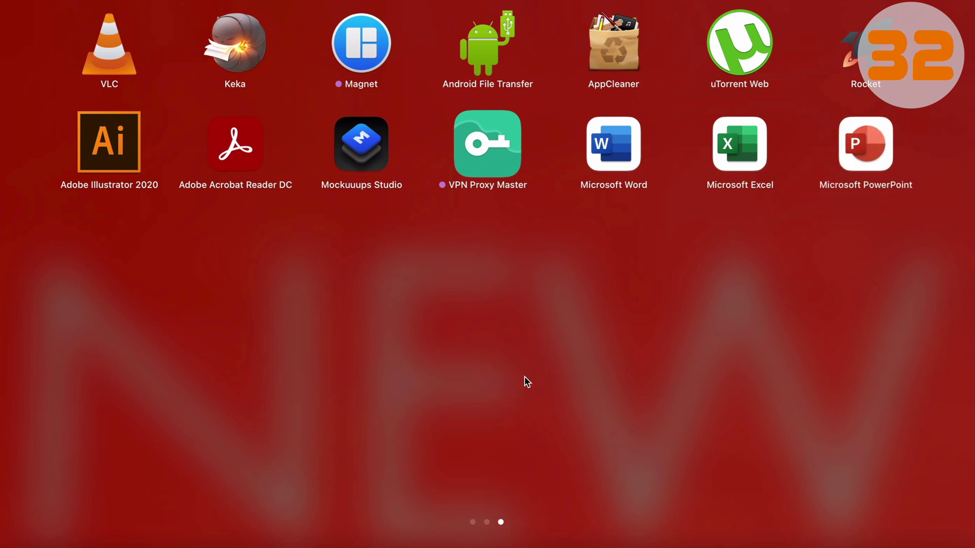
drag(732, 146, 565, 346)
click(700, 281)
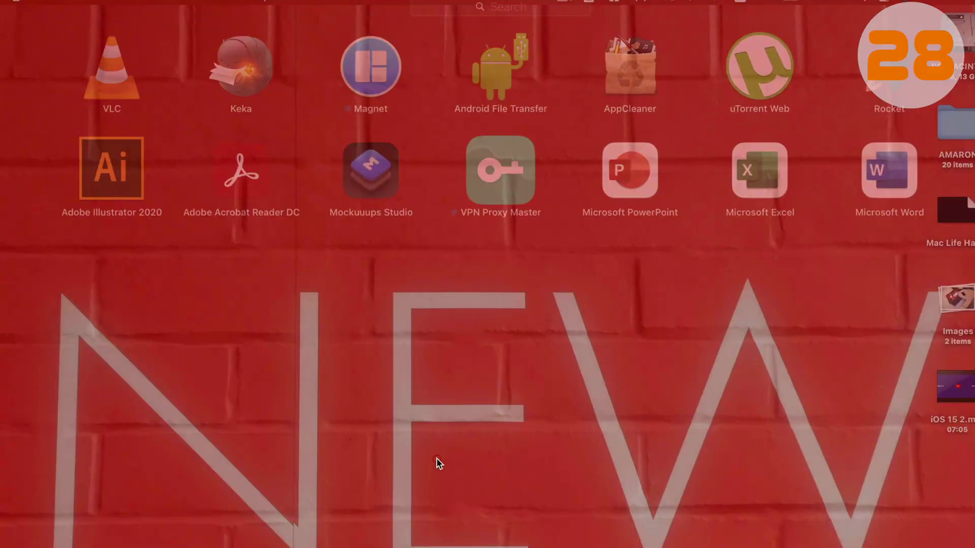
Step: Enable three-finger dragging in Accessibility > Pointer Control > Trackpad Options, then open Launchpad
click(27, 12)
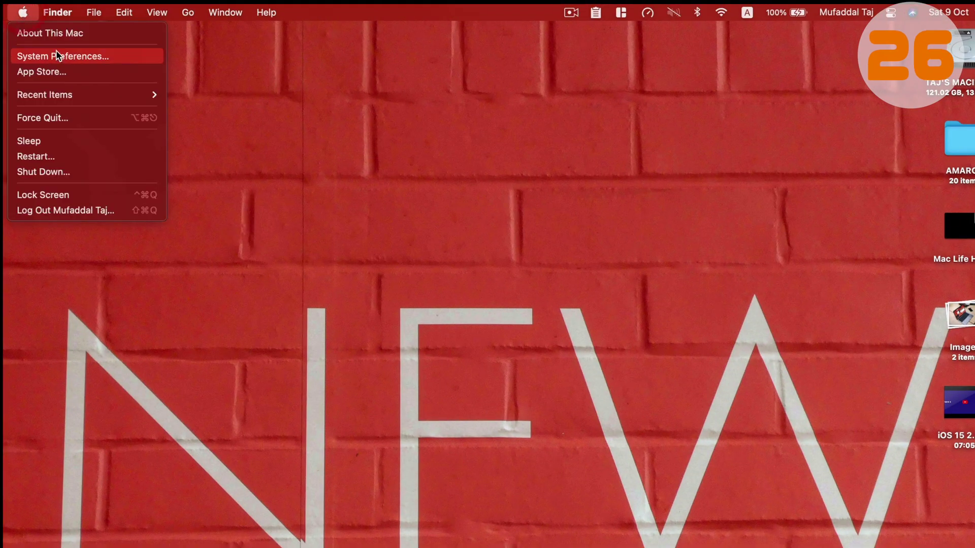
click(56, 53)
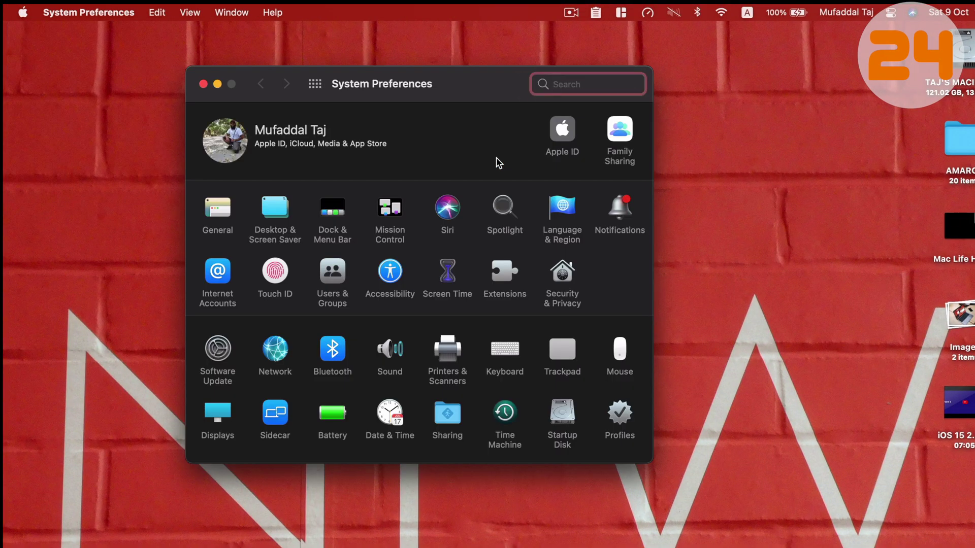
click(395, 270)
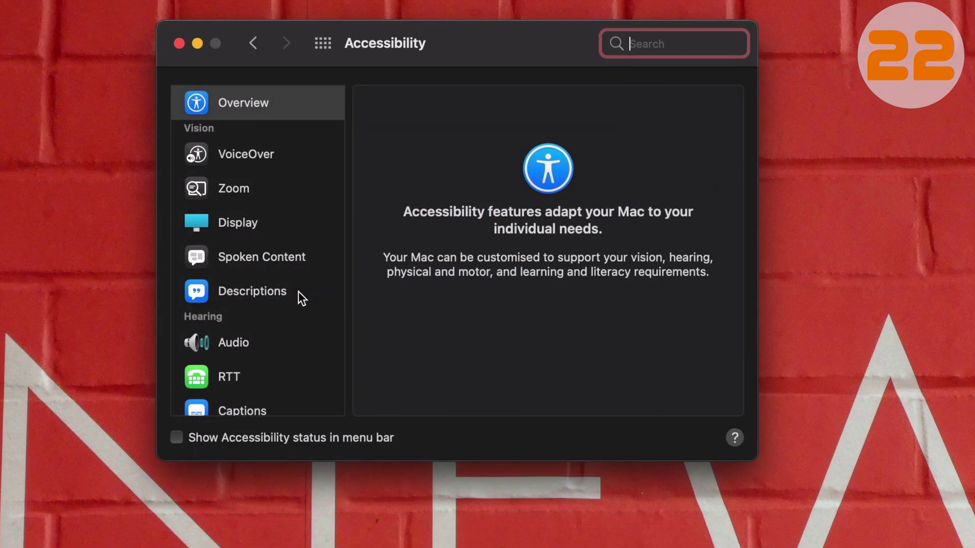
scroll(295, 278, down, 2)
scroll(294, 288, down, 5)
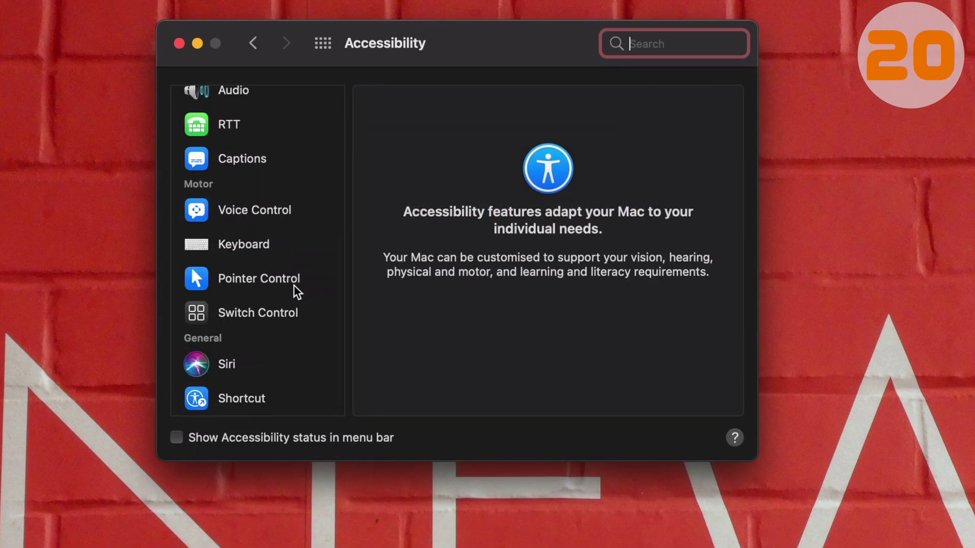
click(299, 279)
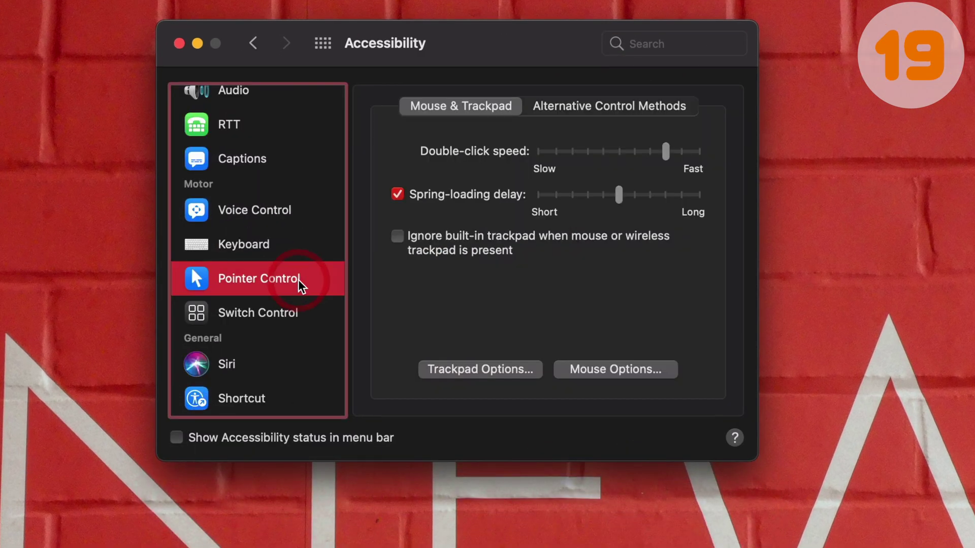
click(510, 369)
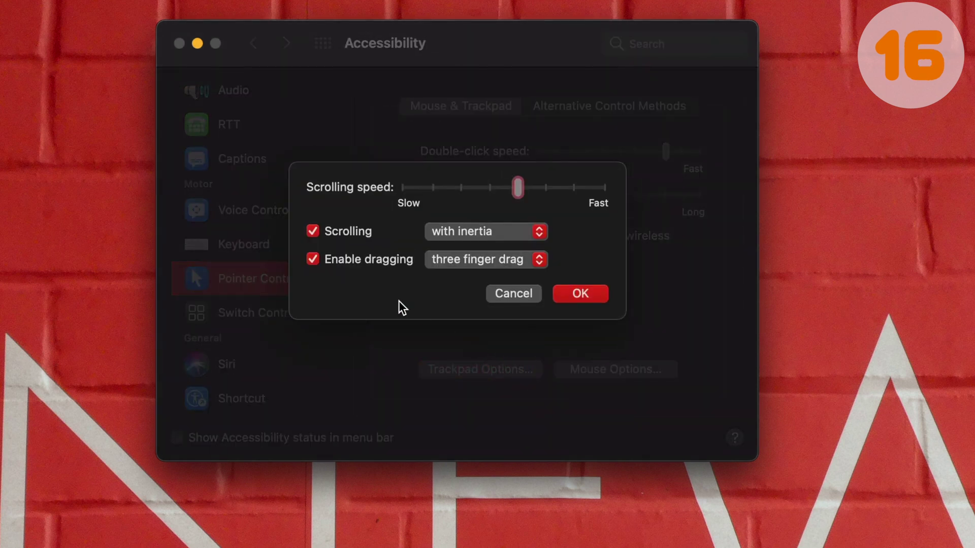
click(312, 259)
click(580, 295)
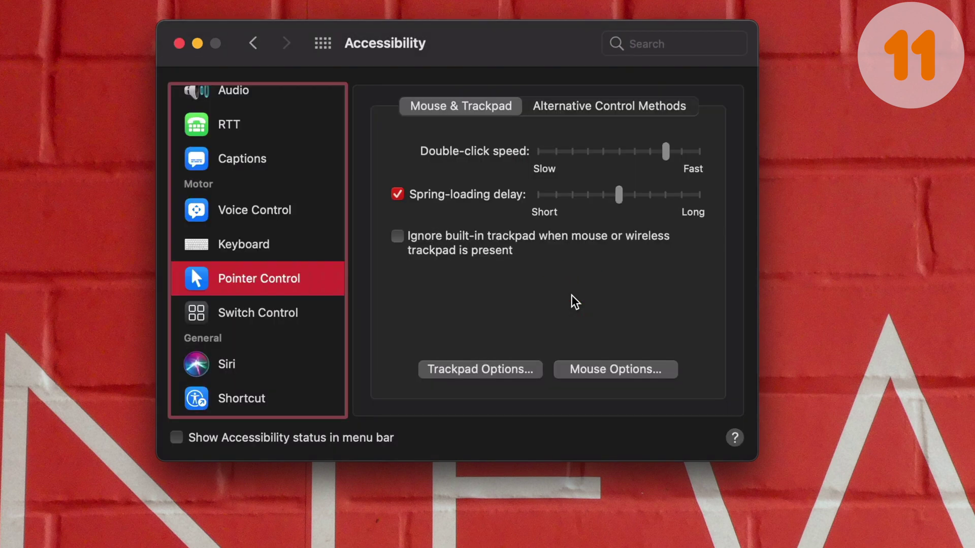
click(214, 64)
click(110, 523)
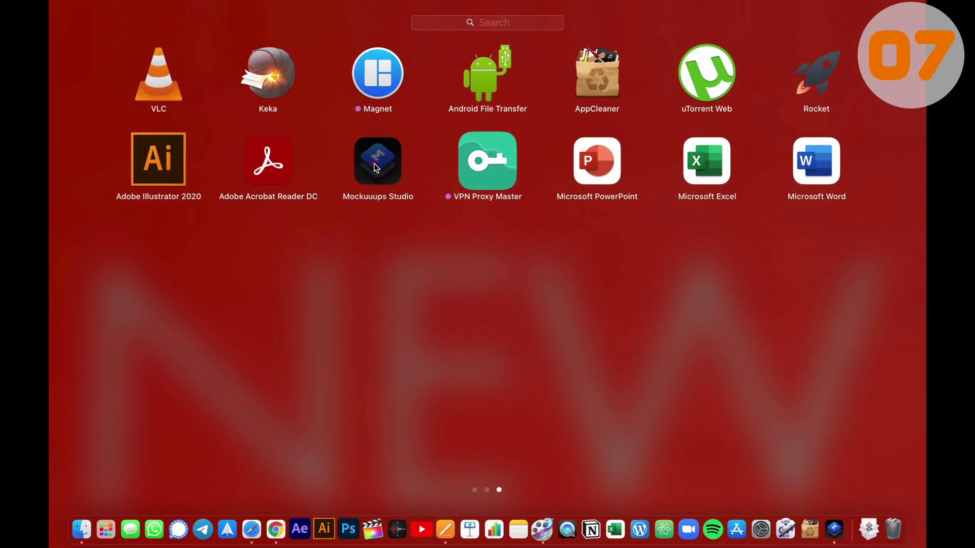
Step: Drag the Mockuuups Studio icon out of its second-row slot on page three
drag(362, 286, 361, 287)
drag(364, 321, 360, 314)
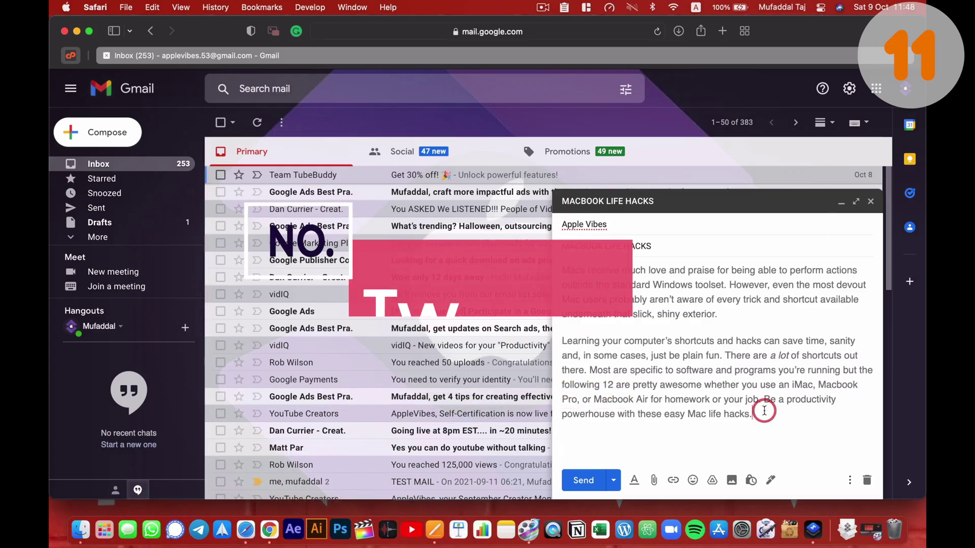
Step: Delete the draft's final period and trailing words, including 'powerhouse'
key(BackSpace)
key(BackSpace)
key(BackSpace)
key(BackSpace)
key(BackSpace)
key(BackSpace)
key(BackSpace)
key(BackSpace)
key(BackSpace)
key(BackSpace)
key(BackSpace)
key(BackSpace)
key(BackSpace)
key(BackSpace)
key(BackSpace)
key(BackSpace)
key(BackSpace)
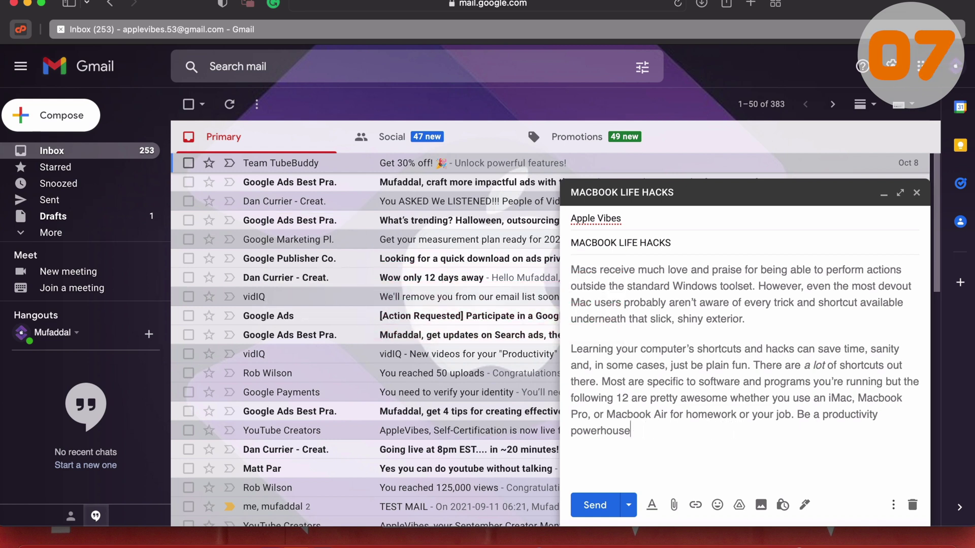
key(BackSpace)
key(BackSpace)
key(BackSpace)
key(BackSpace)
key(BackSpace)
key(BackSpace)
key(BackSpace)
key(BackSpace)
key(BackSpace)
key(BackSpace)
key(BackSpace)
key(BackSpace)
key(BackSpace)
key(BackSpace)
key(BackSpace)
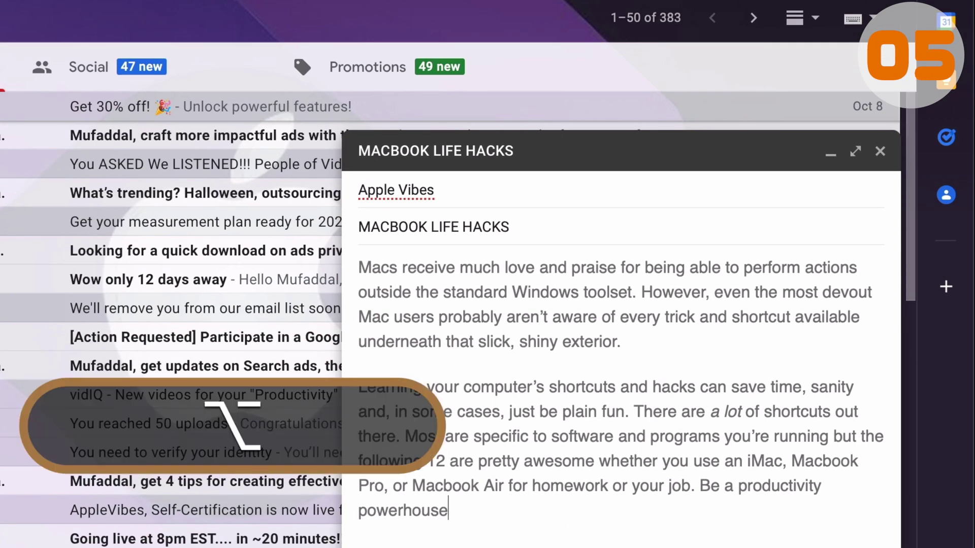
key(alt+BackSpace)
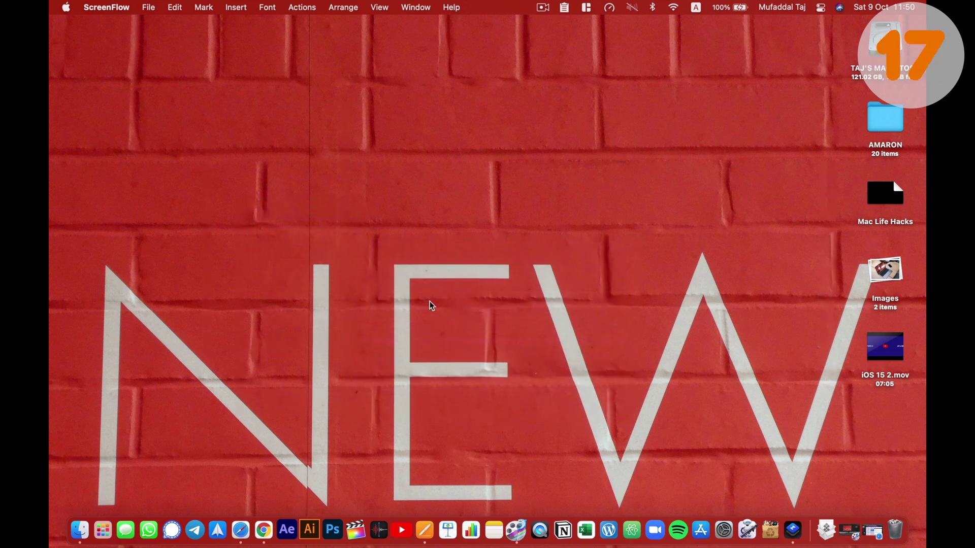
Step: Go to ~/Library/Caches with Go to Folder and select all 85 items
click(74, 519)
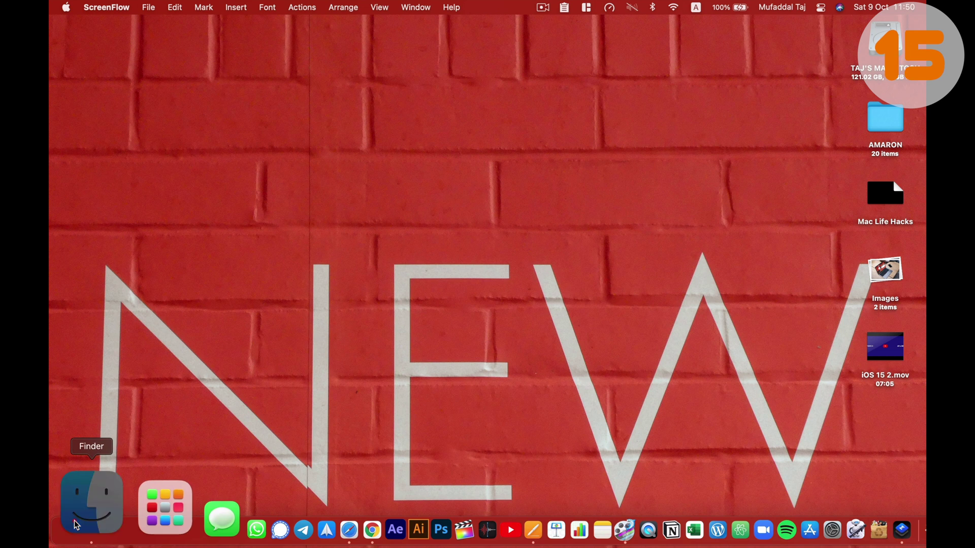
key(super+w)
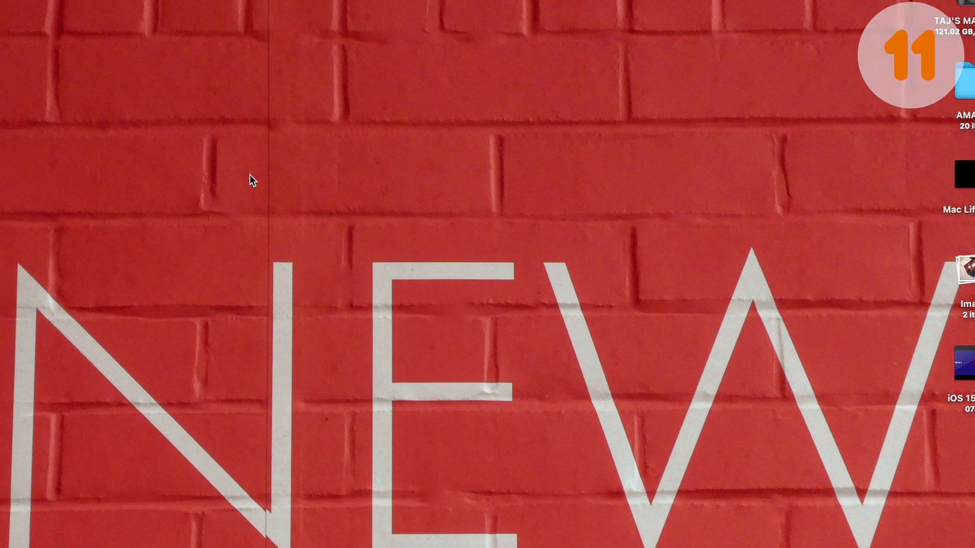
key(super)
key(shift+super+g)
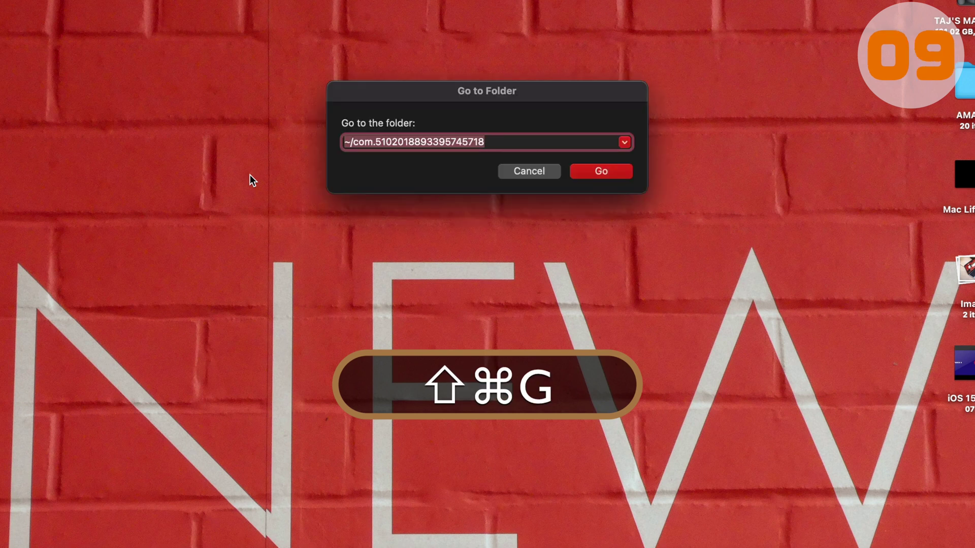
text(~/Library/Caches)
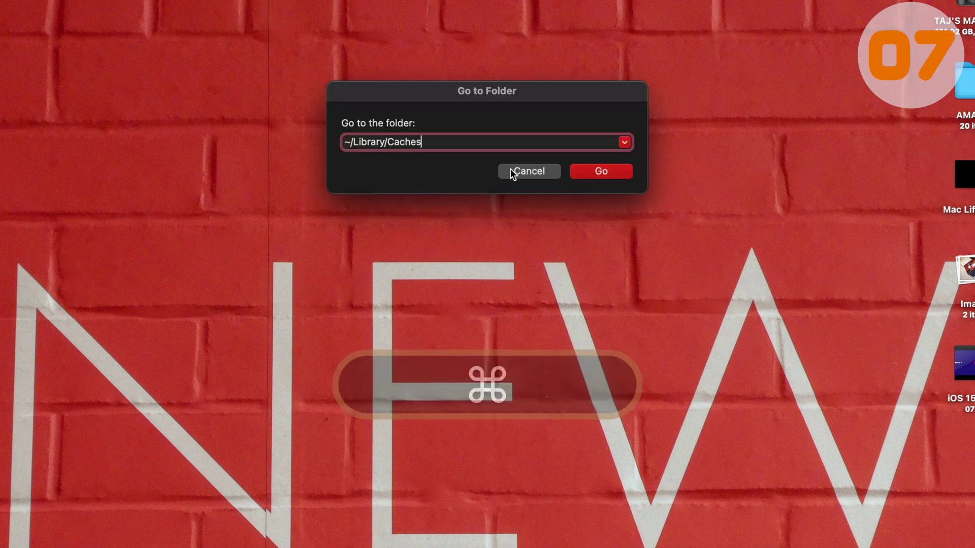
click(588, 169)
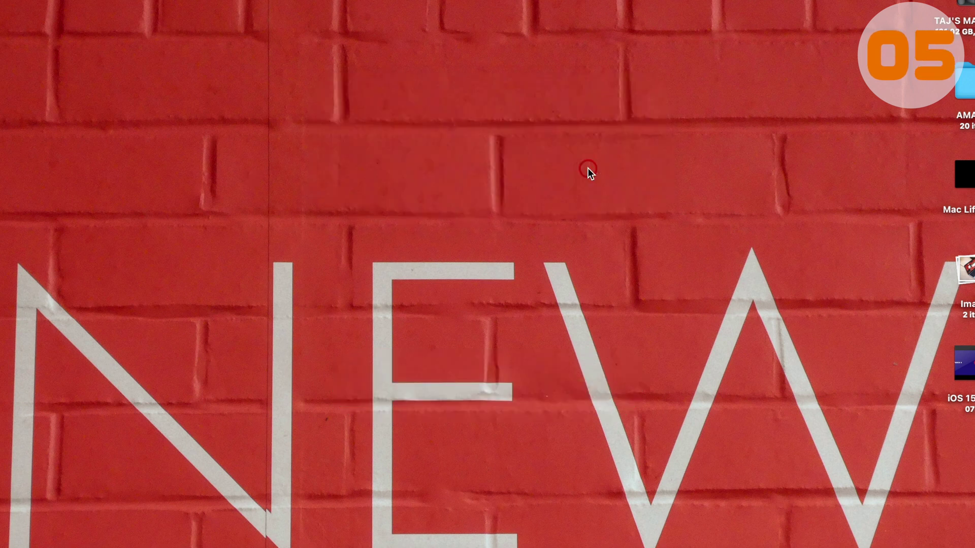
scroll(587, 167, right, 5)
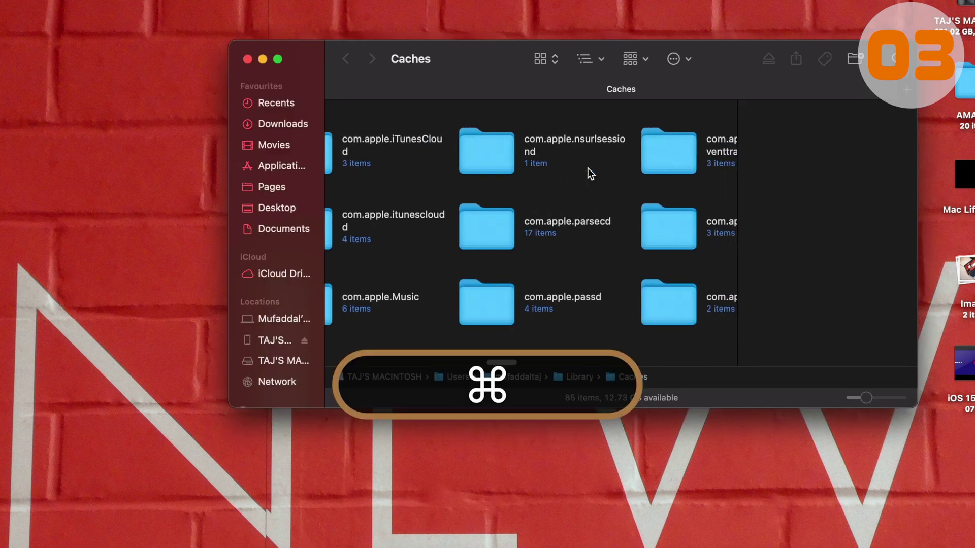
key(super+a)
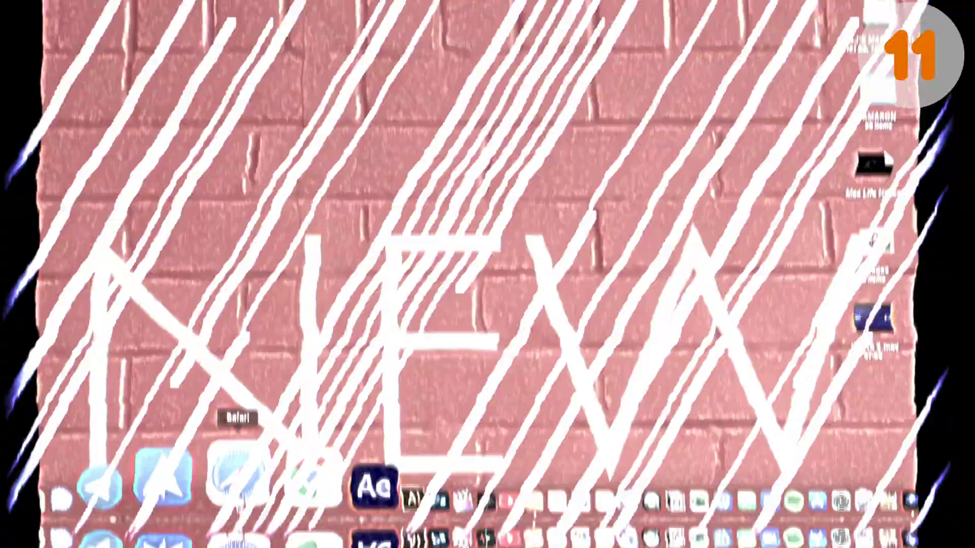
Step: Launch Safari and load gmail.com
click(247, 530)
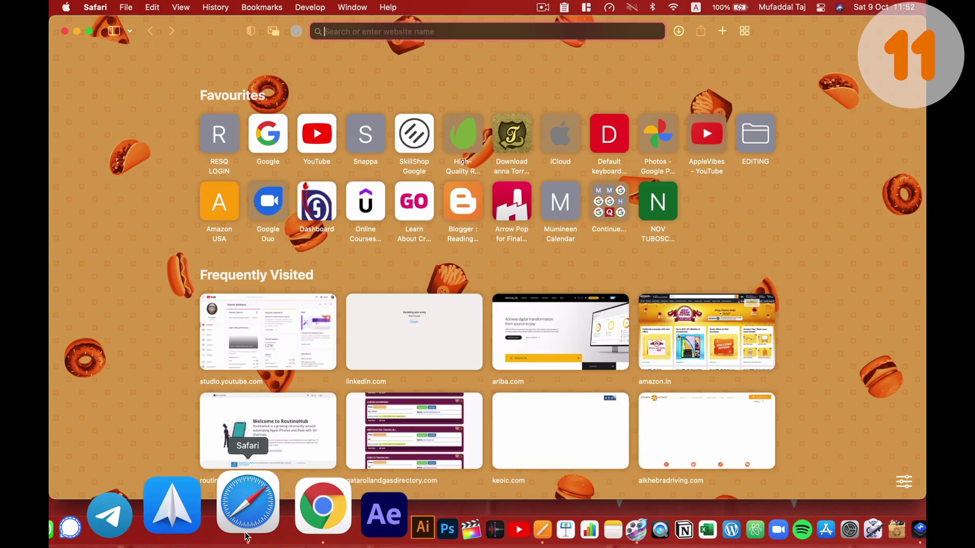
text(gmail.com)
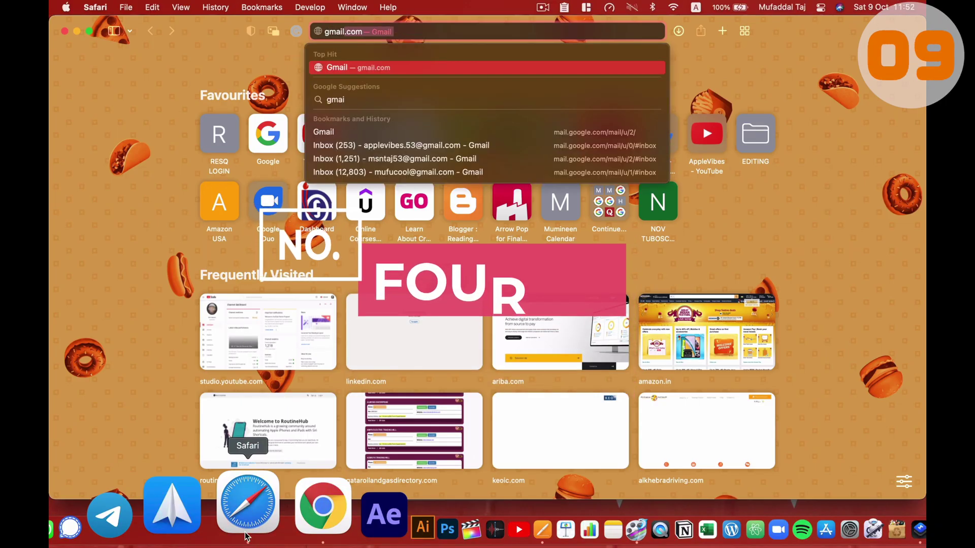
key(Return)
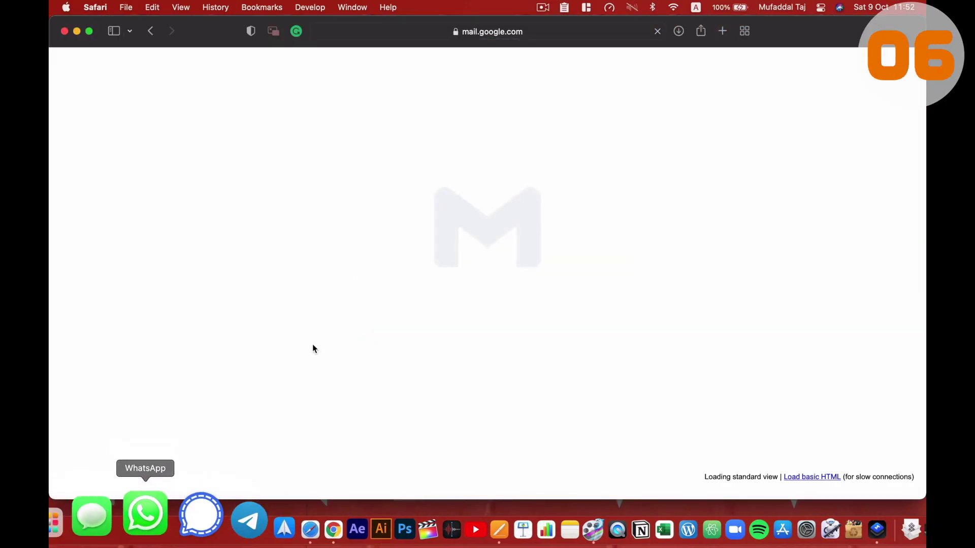
Step: Open a new tab and pin the Gmail tab
key(super+t)
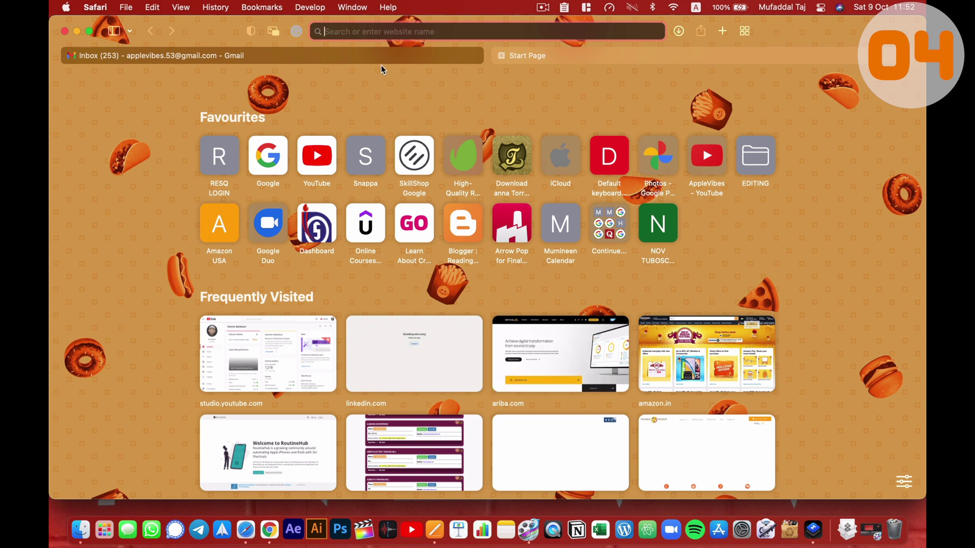
right_click(370, 59)
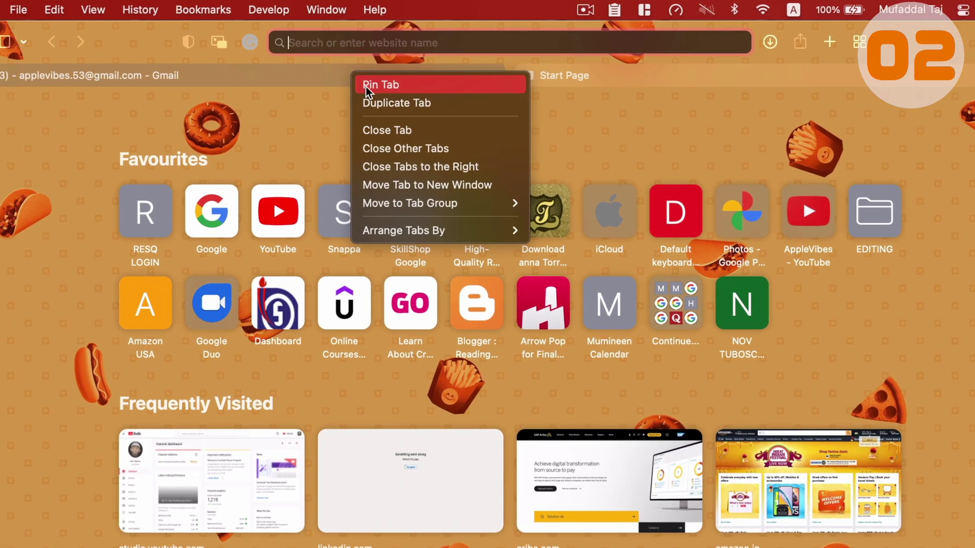
click(342, 86)
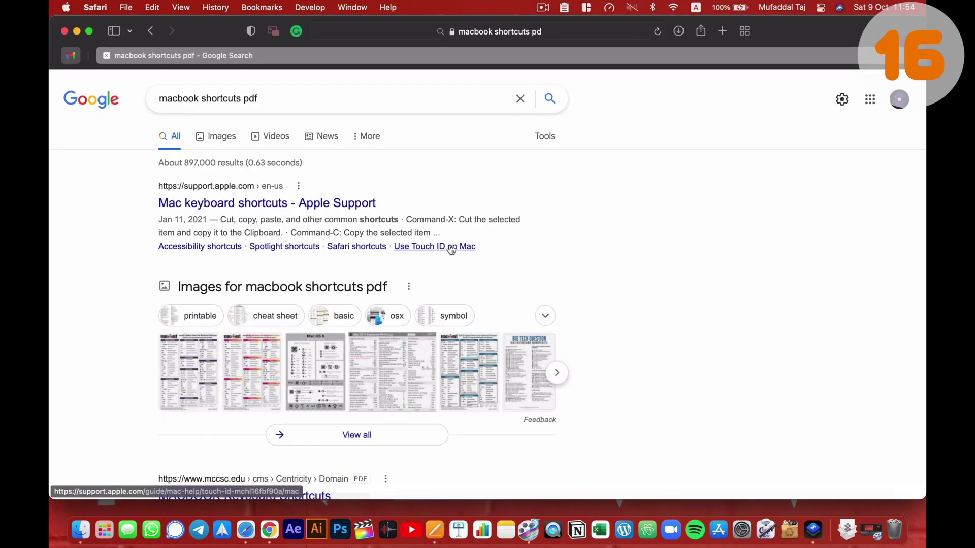
Step: Open the MACBOOK Keyboard Shortcuts PDF result and choose Save as PDF from printing
click(451, 248)
scroll(457, 244, down, 5)
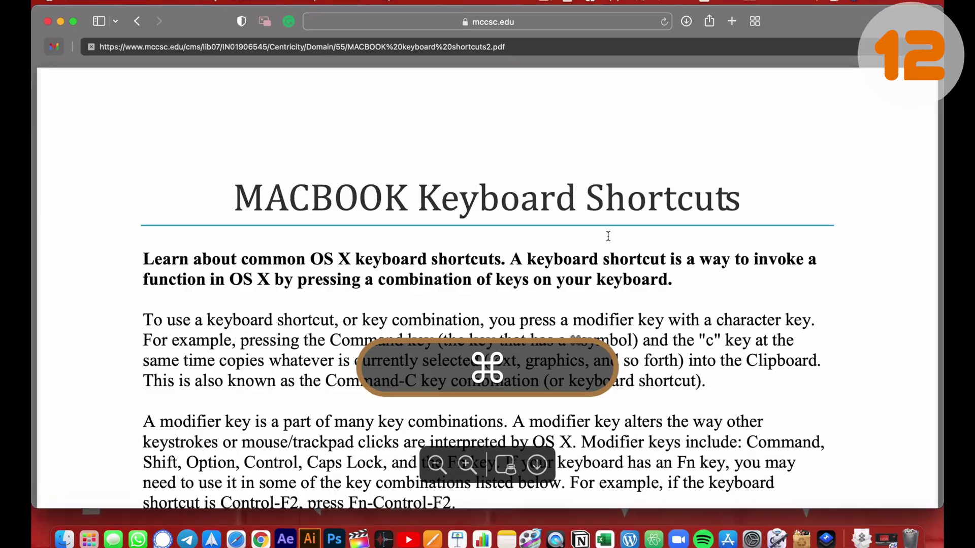
key(super+p)
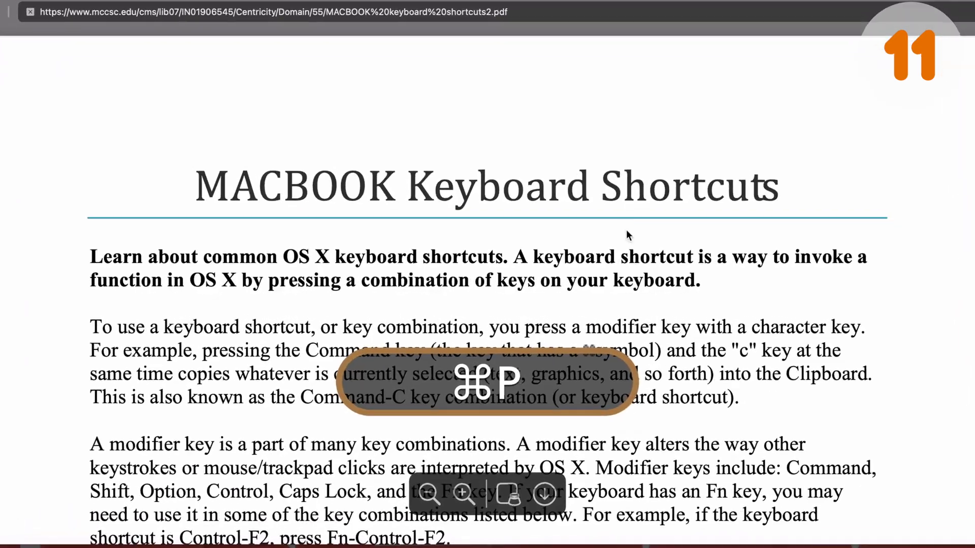
click(463, 398)
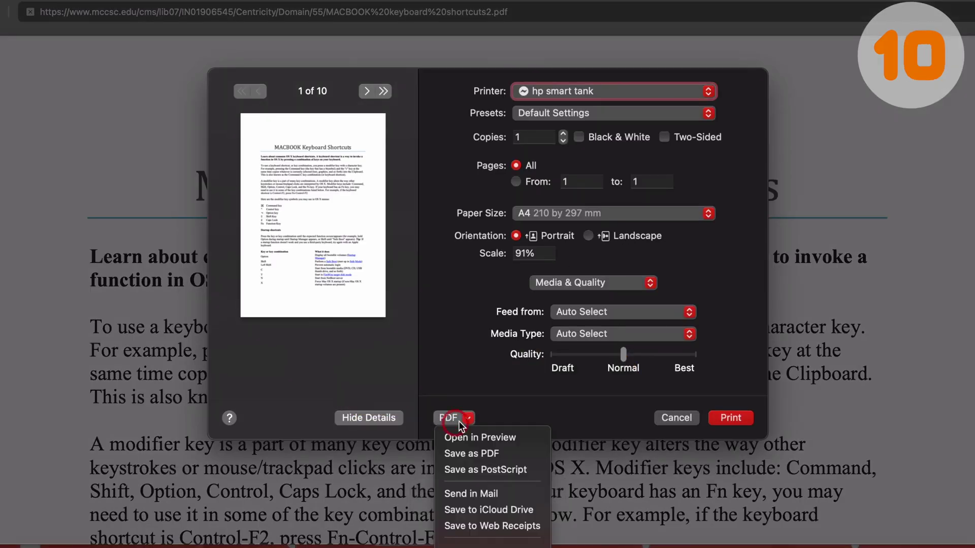
click(475, 454)
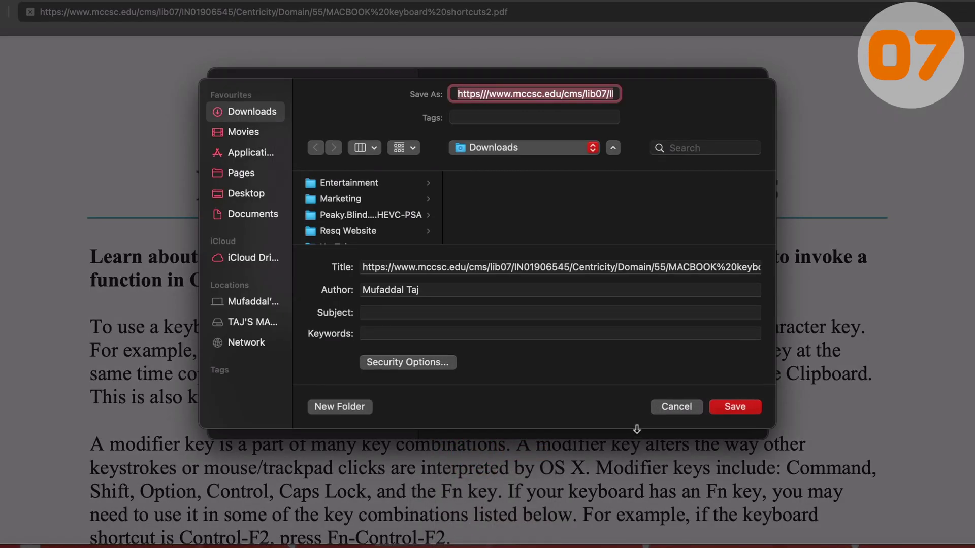
Step: Cancel the print route and bring up the Save dialog with Cmd+S instead
click(671, 409)
click(674, 416)
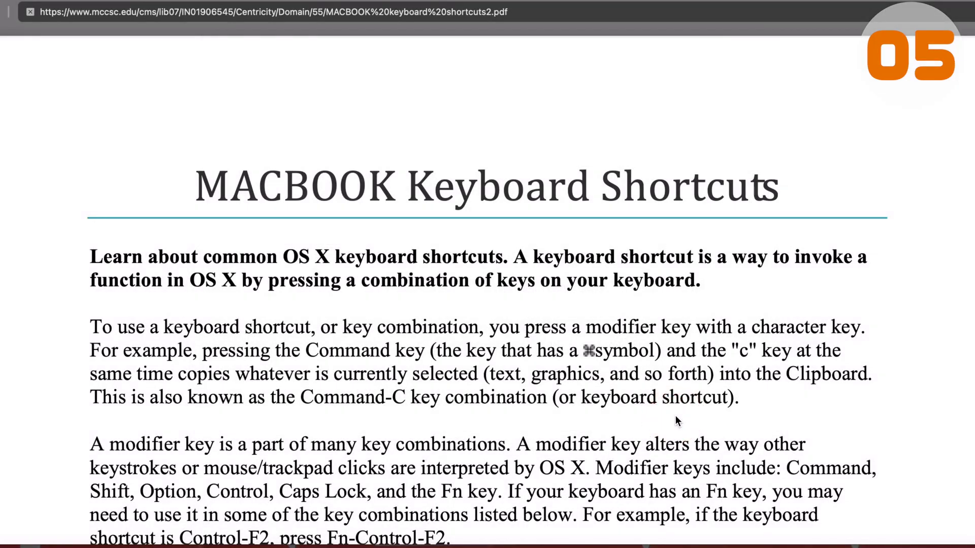
key(super+s)
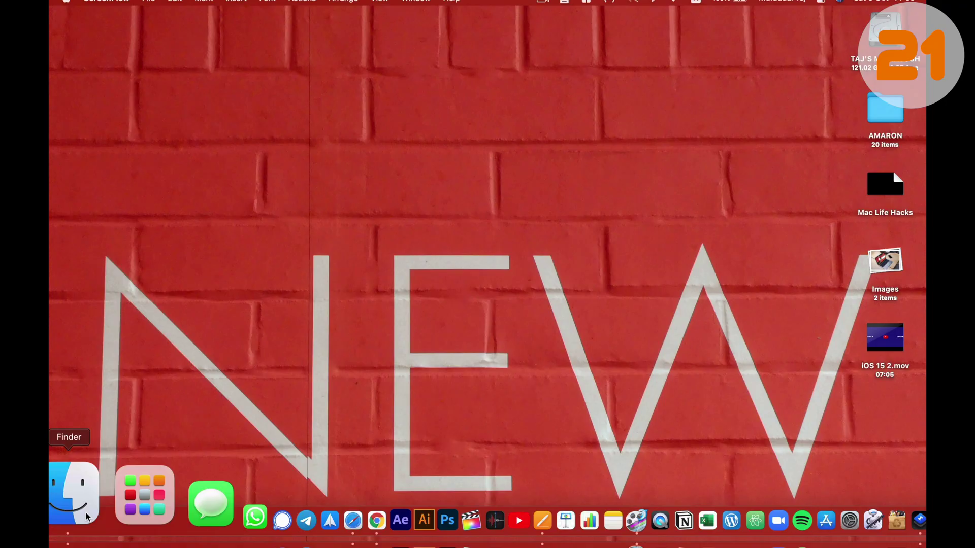
Step: Select the breathe, WORK HARDER, Style and NEW images in Downloads
click(86, 516)
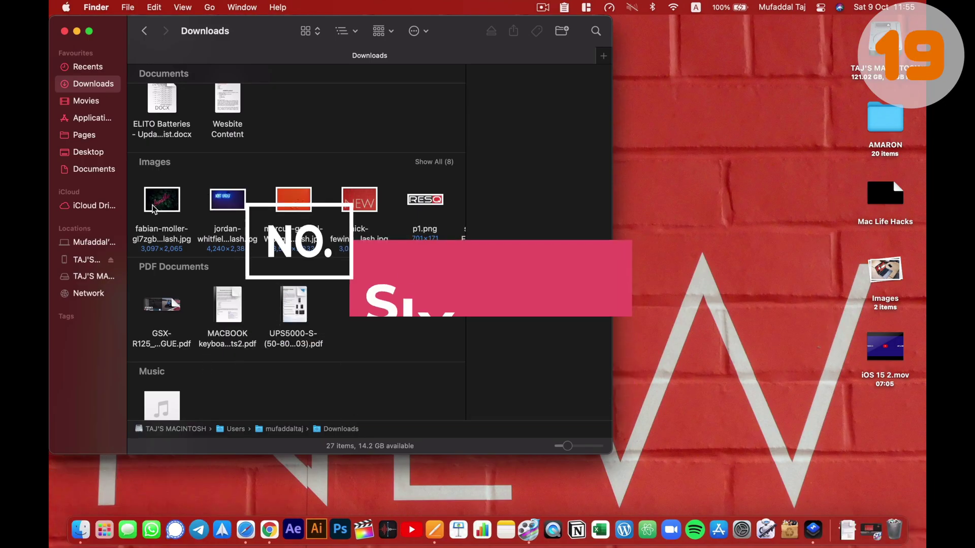
super+click(155, 207)
super+click(228, 200)
super+click(293, 200)
super+click(368, 200)
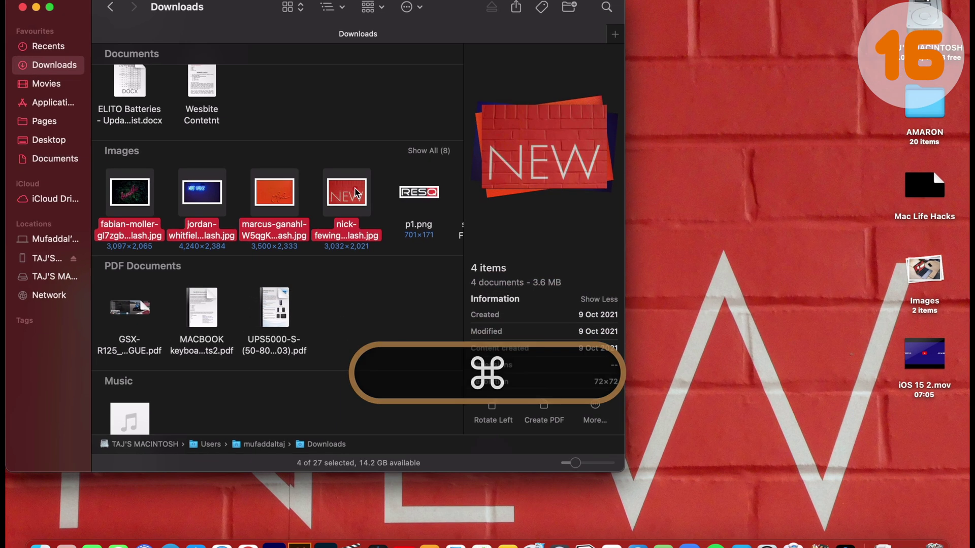
Step: Combine them with Quick Actions > Create PDF and scroll through the PDF's pages
right_click(368, 200)
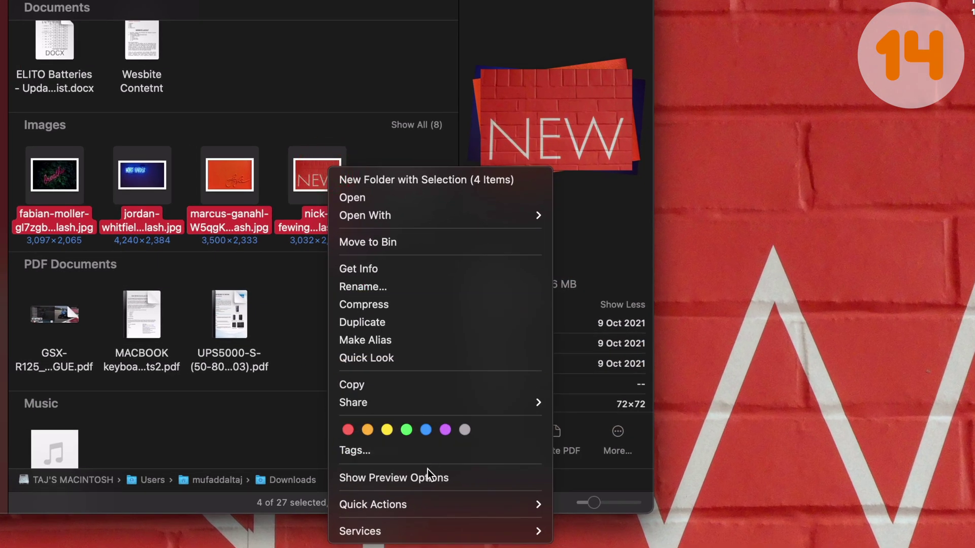
mouse_move(443, 445)
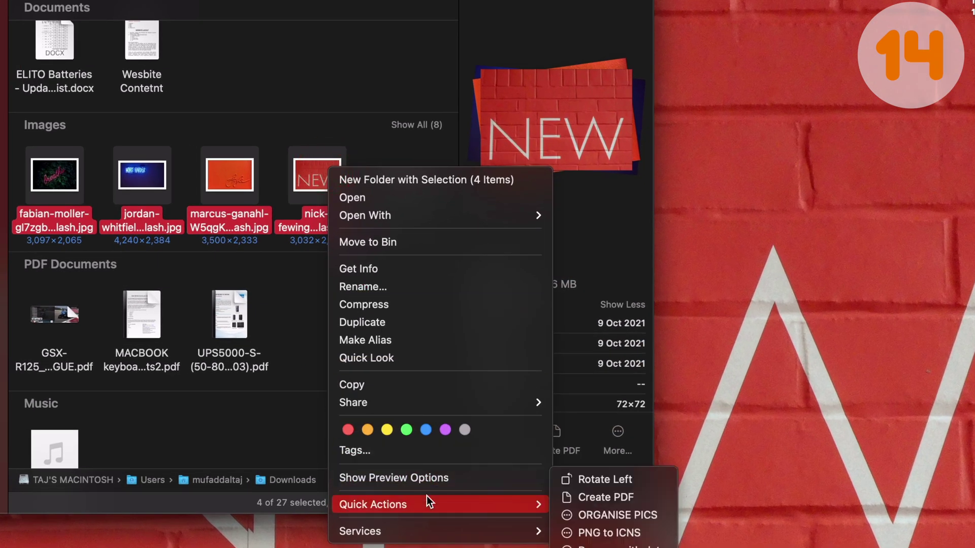
click(593, 496)
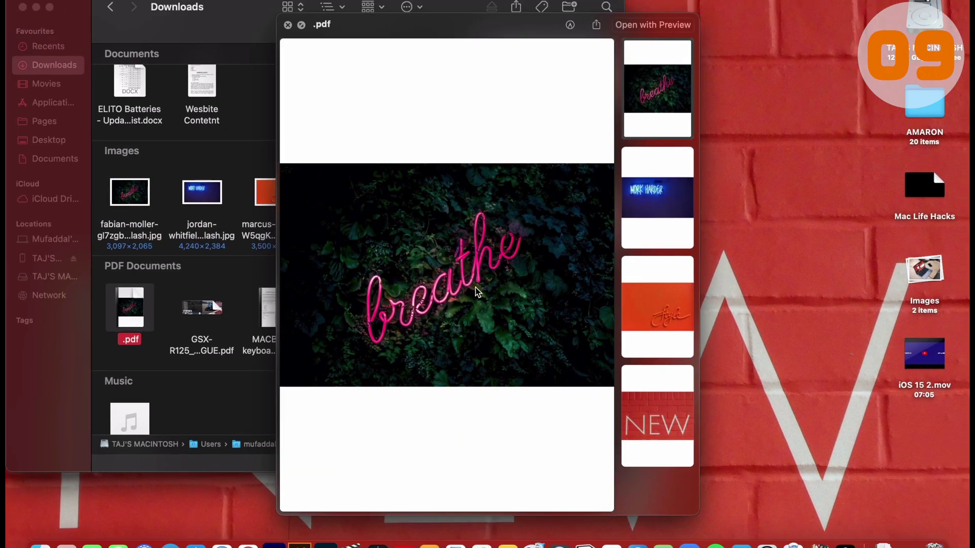
scroll(486, 290, down, 5)
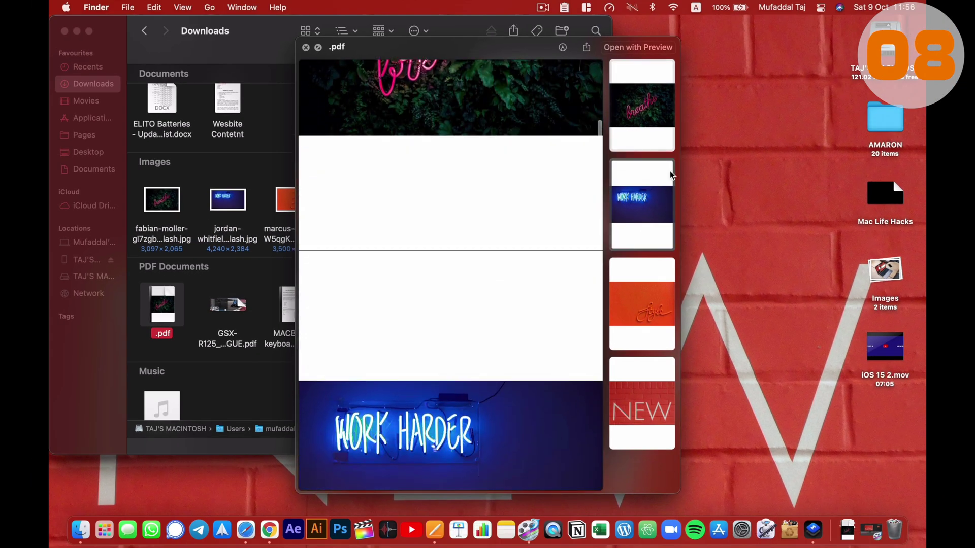
scroll(521, 386, down, 6)
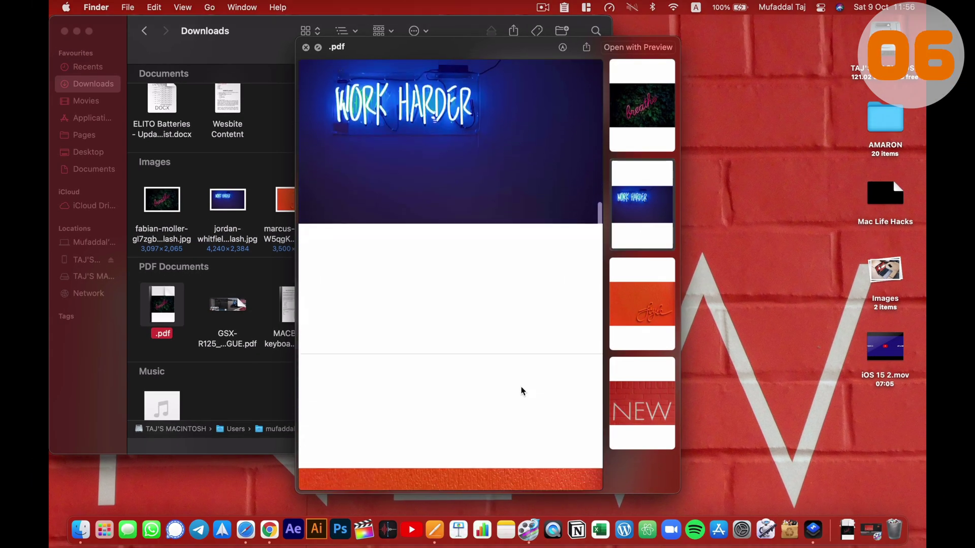
scroll(521, 385, down, 4)
scroll(521, 386, up, 4)
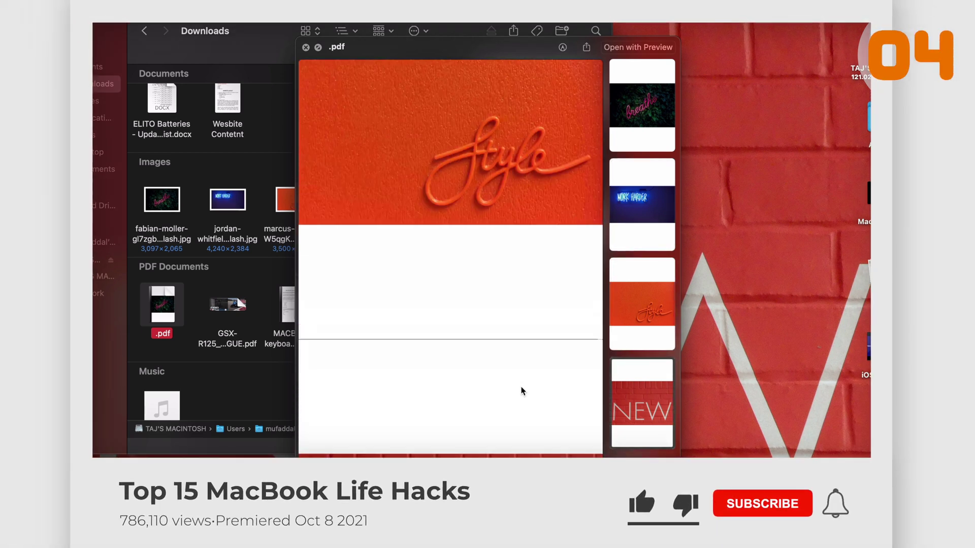
scroll(521, 391, up, 6)
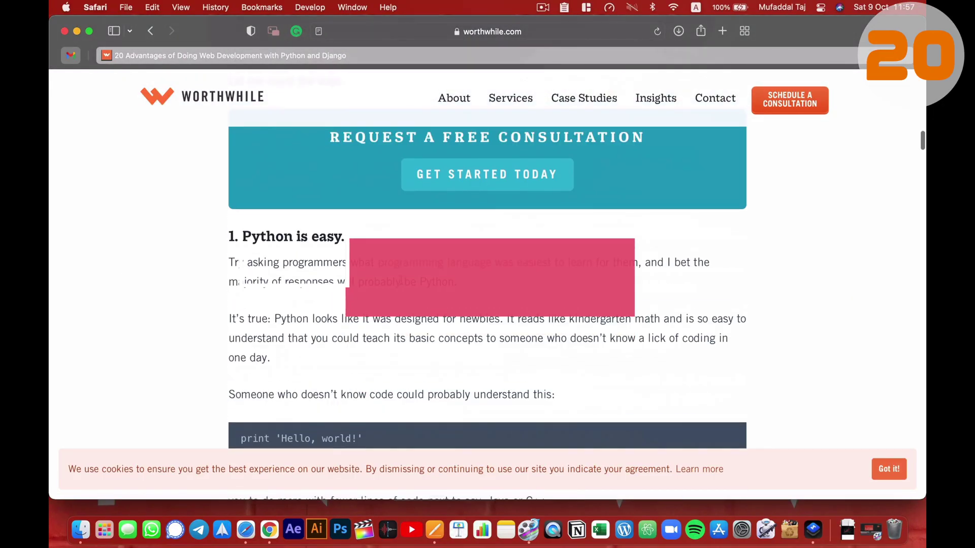
Step: Turn the three paragraphs under heading 2 into a new sticky note via Services
scroll(222, 267, down, 6)
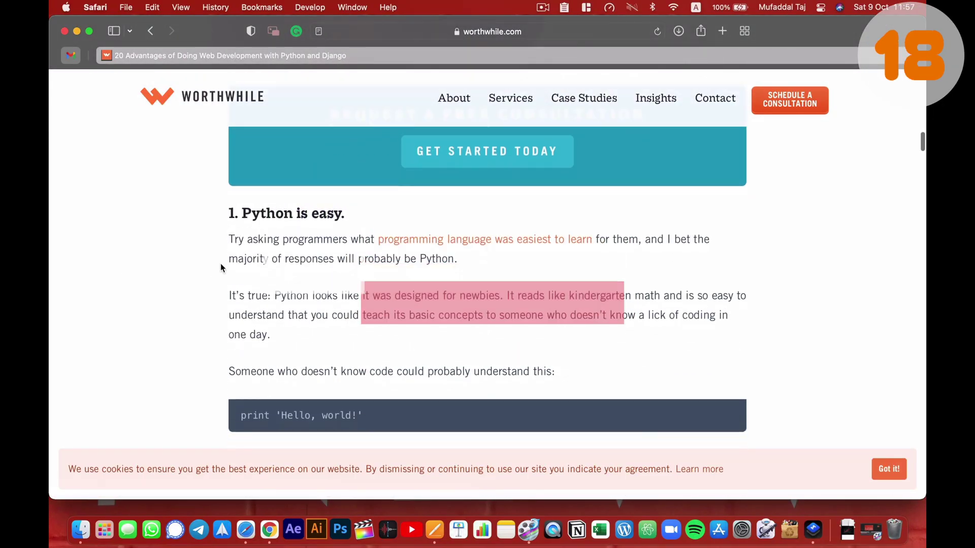
scroll(221, 264, down, 9)
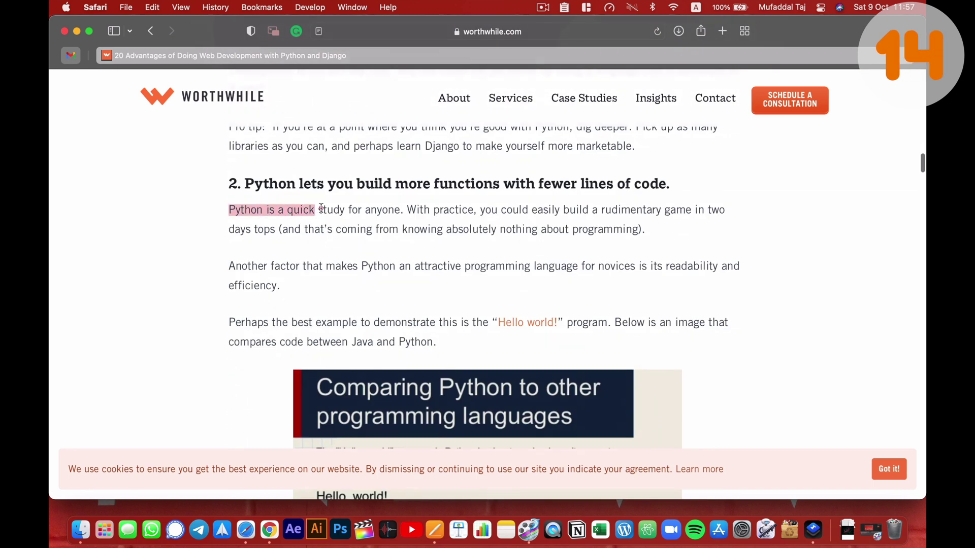
drag(321, 208, 510, 341)
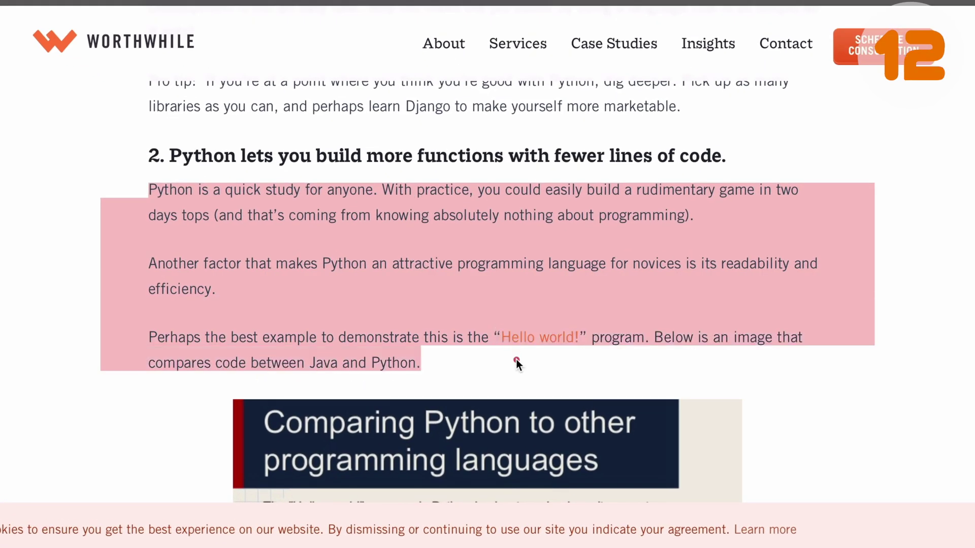
right_click(428, 252)
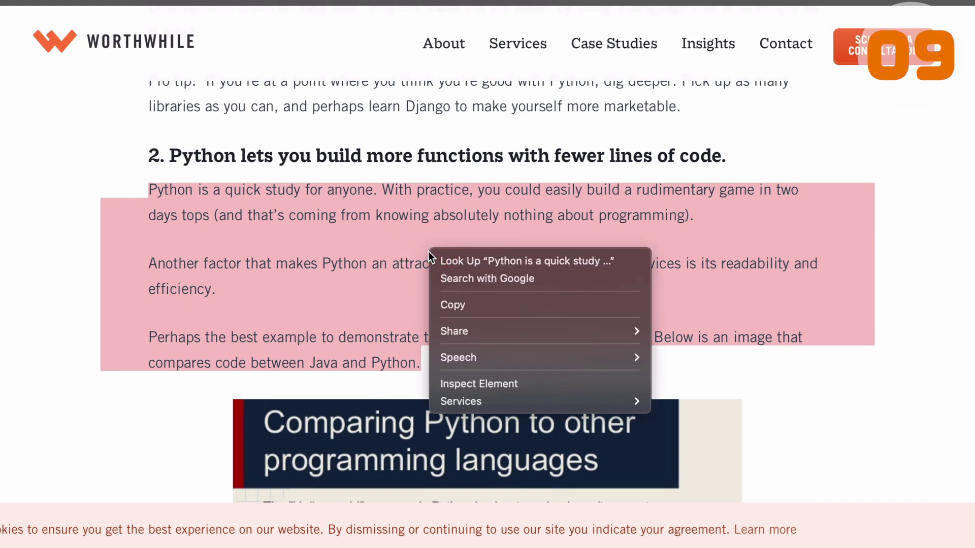
mouse_move(500, 398)
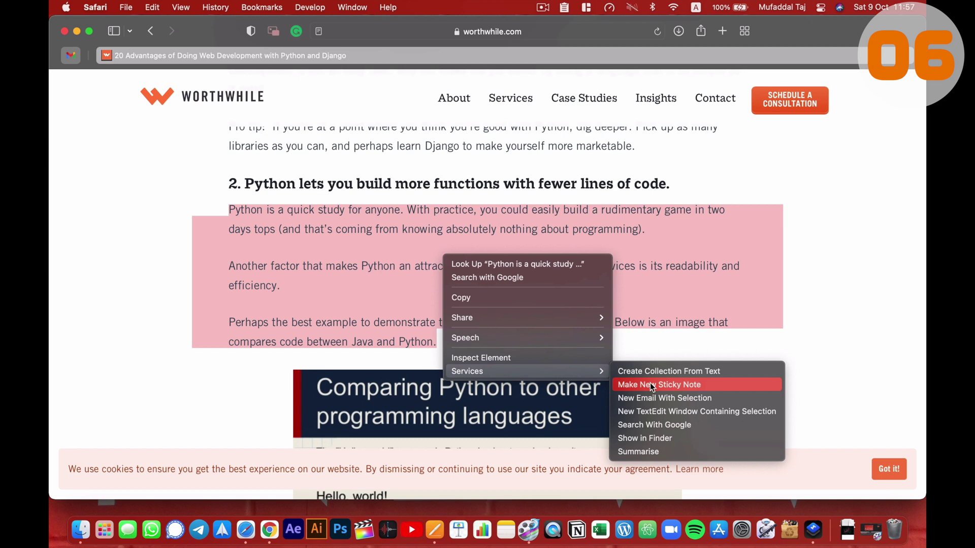
click(692, 417)
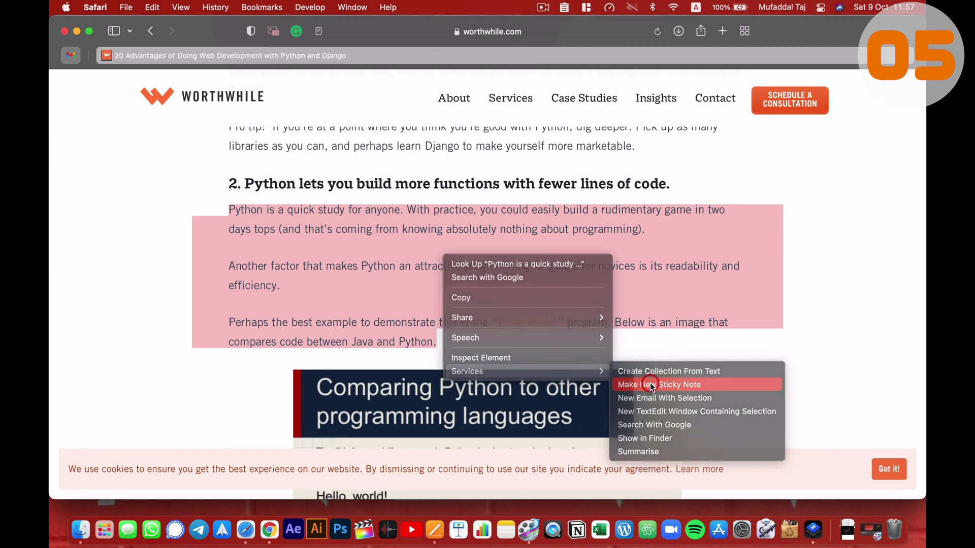
Step: Close the sticky note and delete it without saving
scroll(171, 121, down, 5)
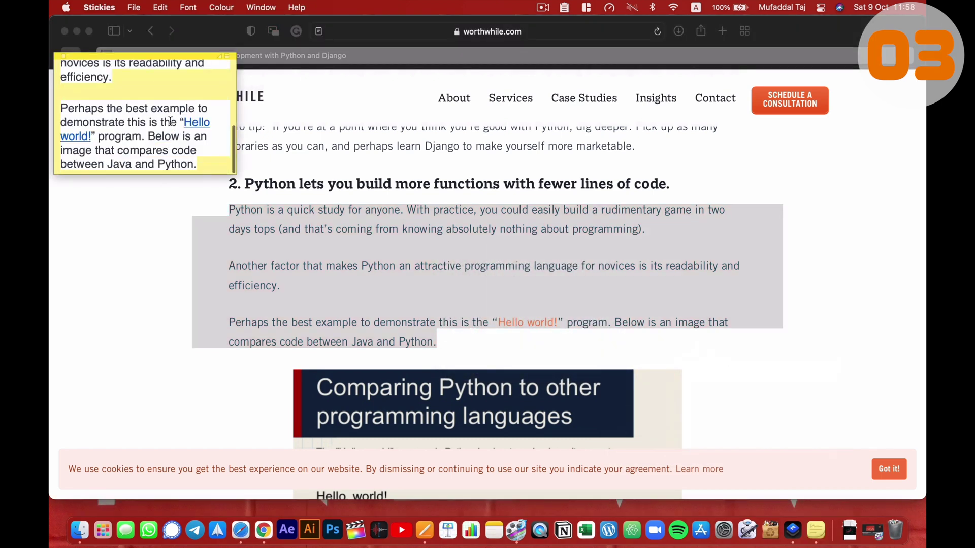
key(super+w)
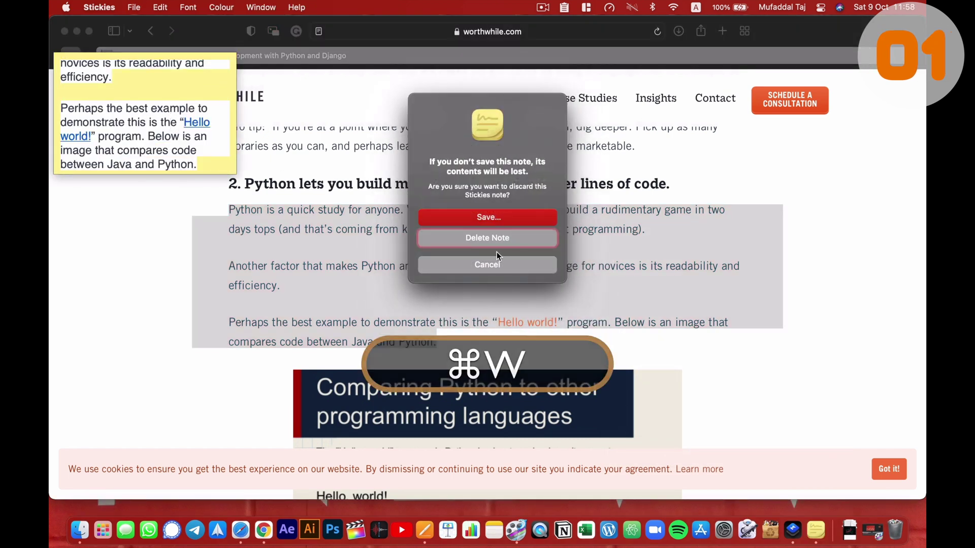
click(496, 236)
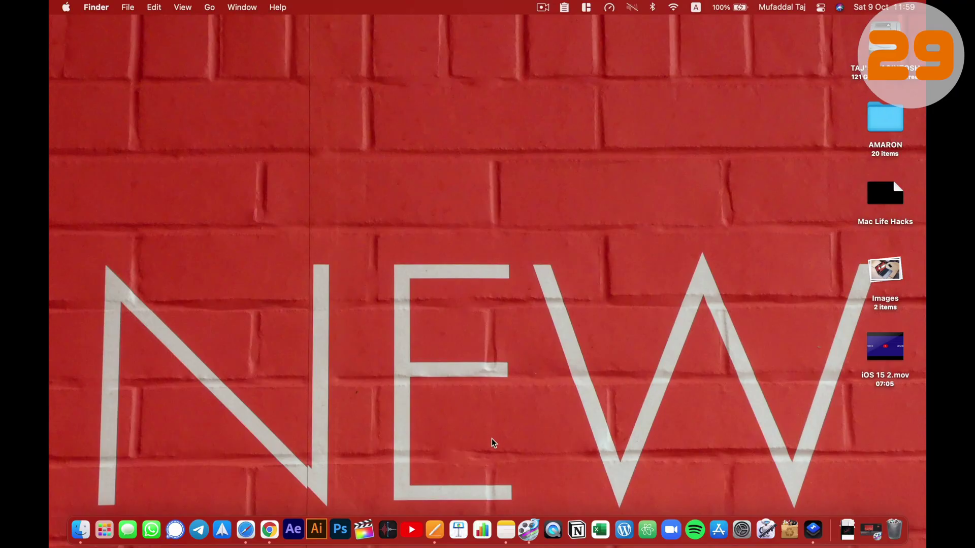
Step: In the Youtube Upload Default note, select the playlist headings and italicize MacBook Tutorials
click(513, 532)
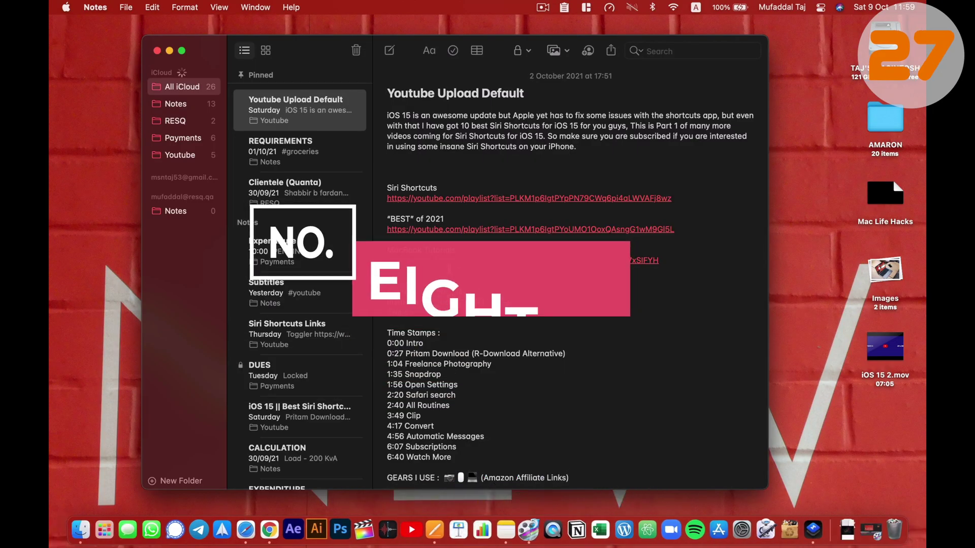
drag(446, 190, 382, 183)
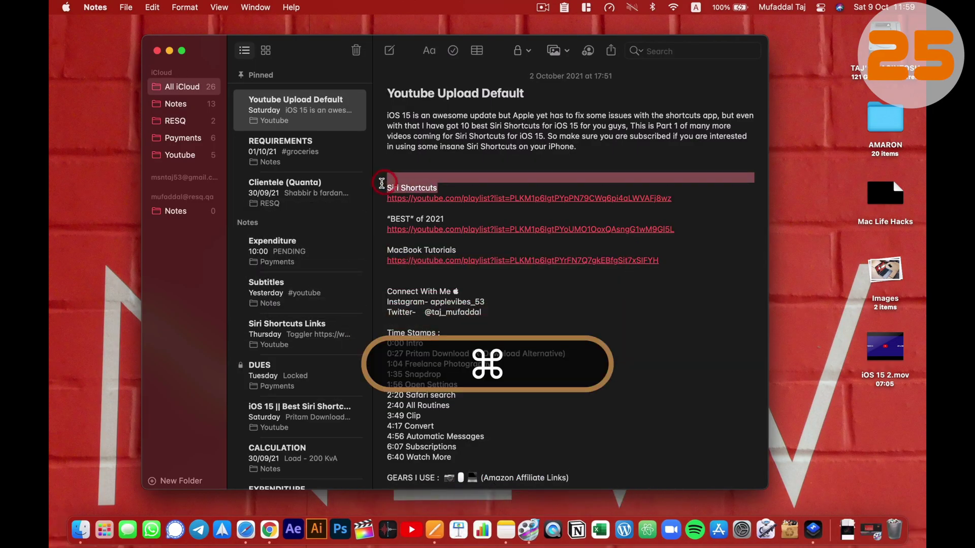
drag(478, 222, 377, 216)
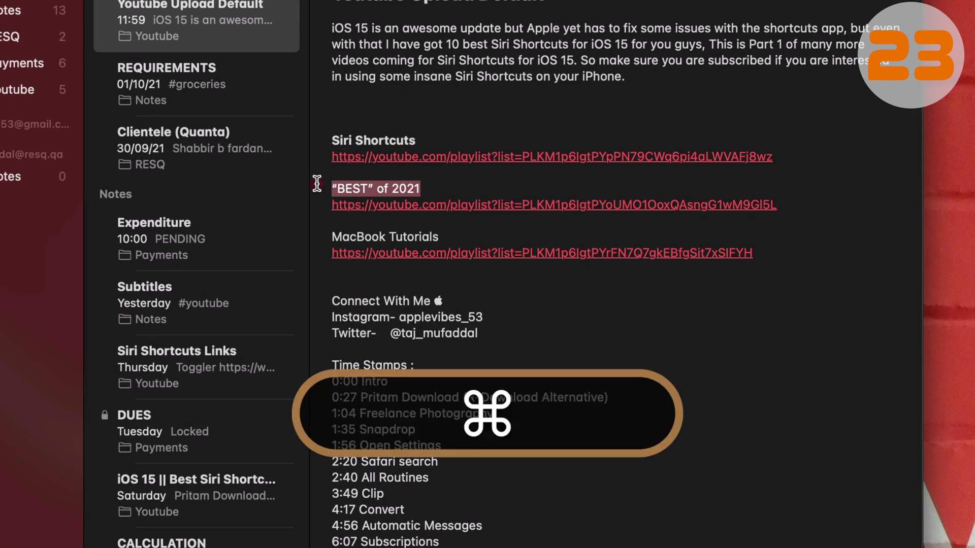
drag(464, 238, 276, 233)
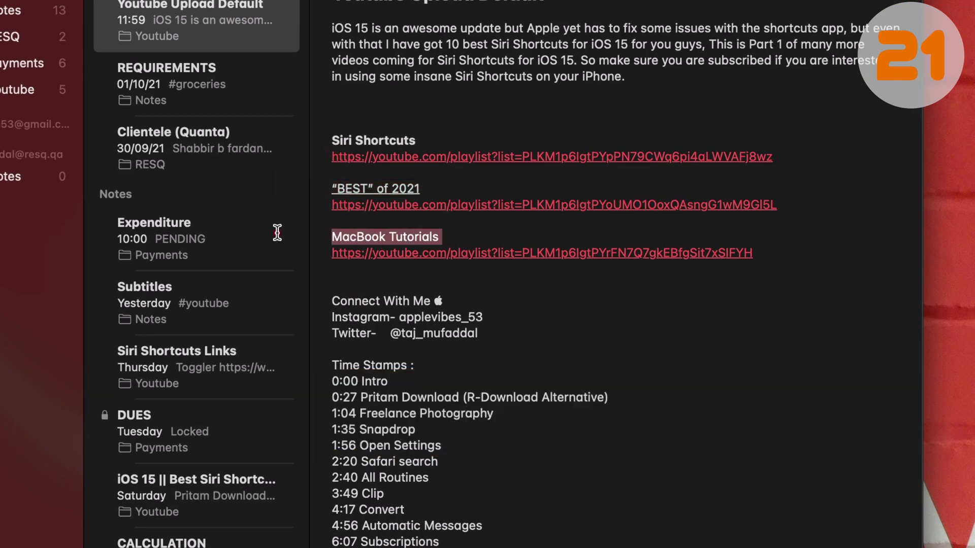
key(super+i)
click(559, 297)
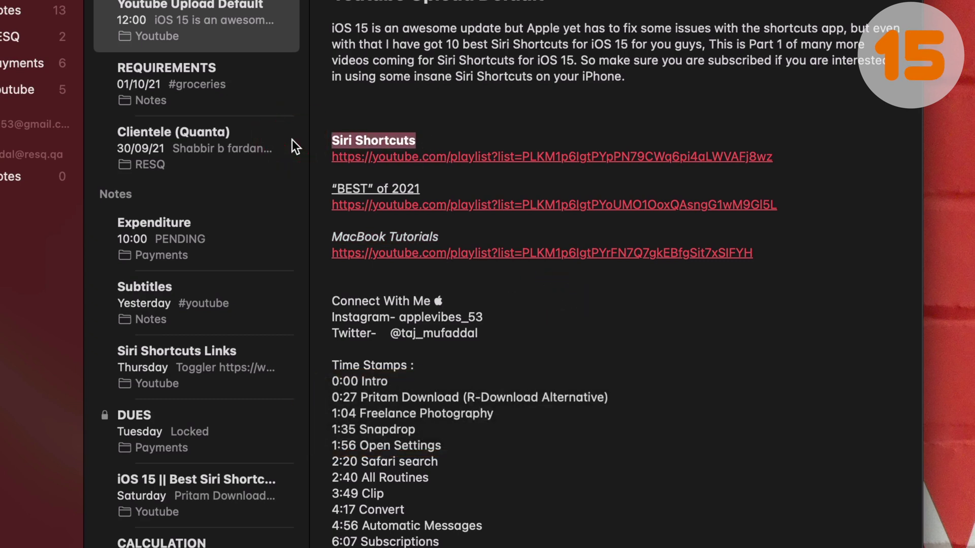
Step: Colour Siri Shortcuts navy and “BEST” of 2021 yellow from the Colours panel
key(shift+super+c)
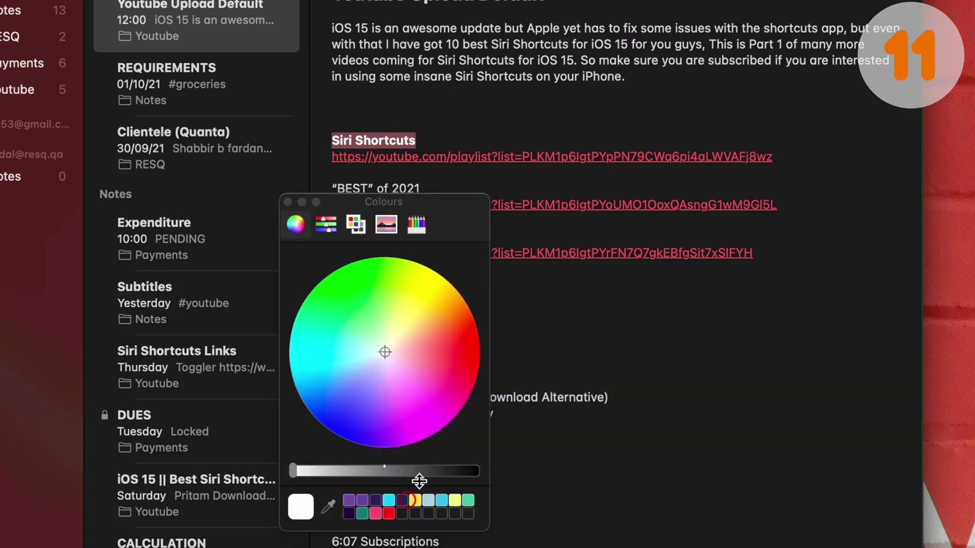
click(403, 503)
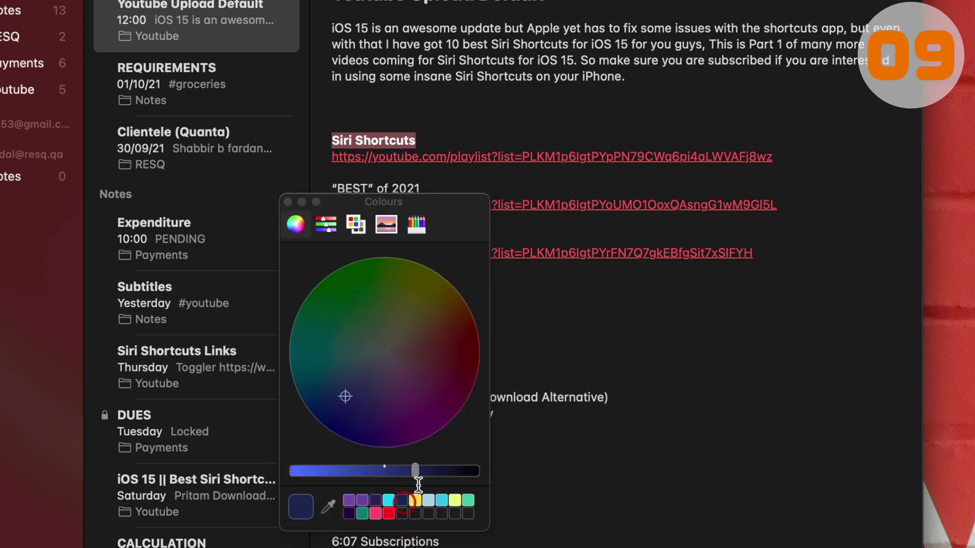
click(529, 182)
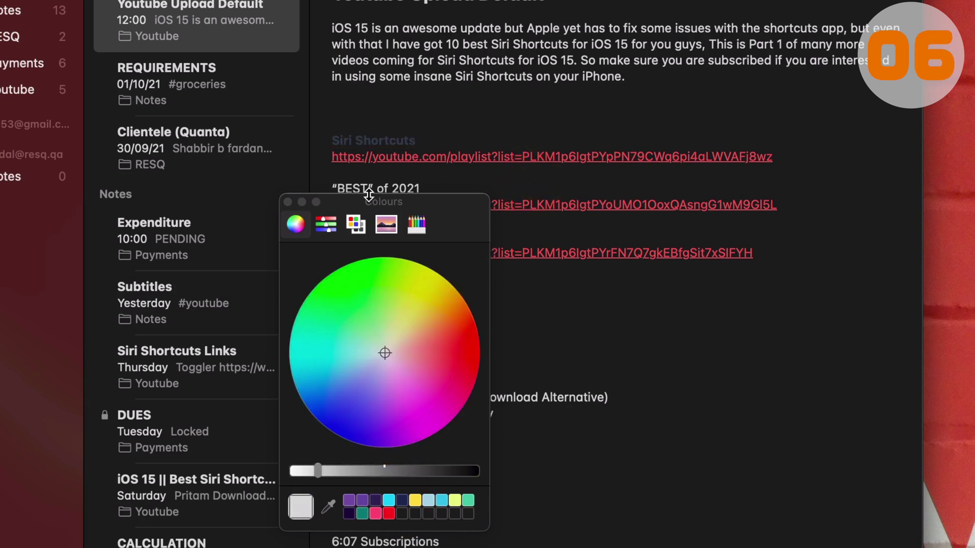
click(415, 500)
drag(462, 213, 305, 229)
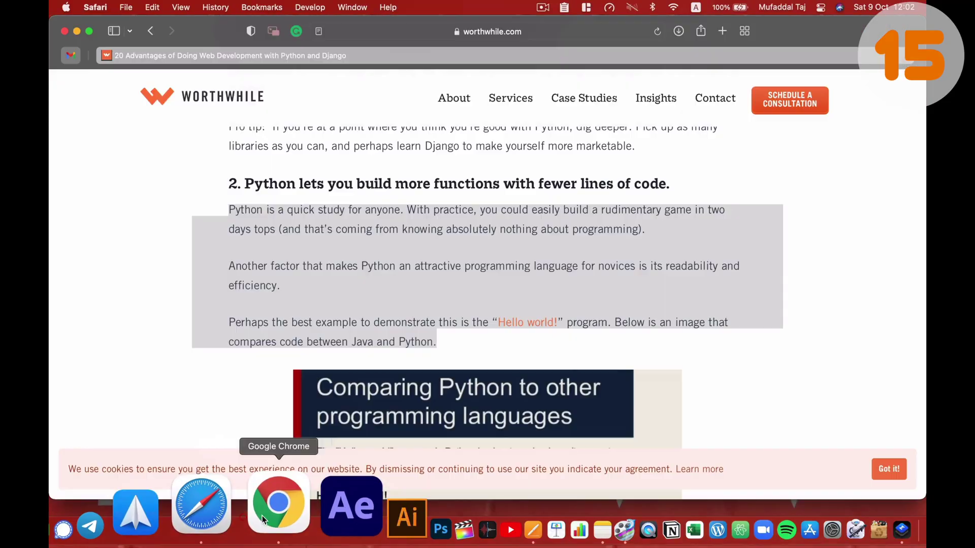
Step: Bring Chrome, Pages and then Notes forward, and hide all other apps so only Notes remains
click(262, 516)
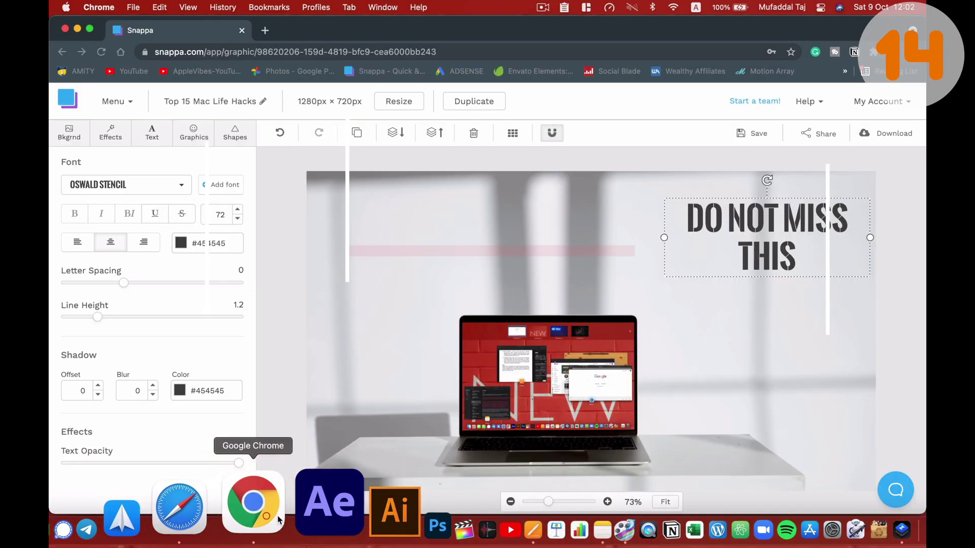
click(441, 516)
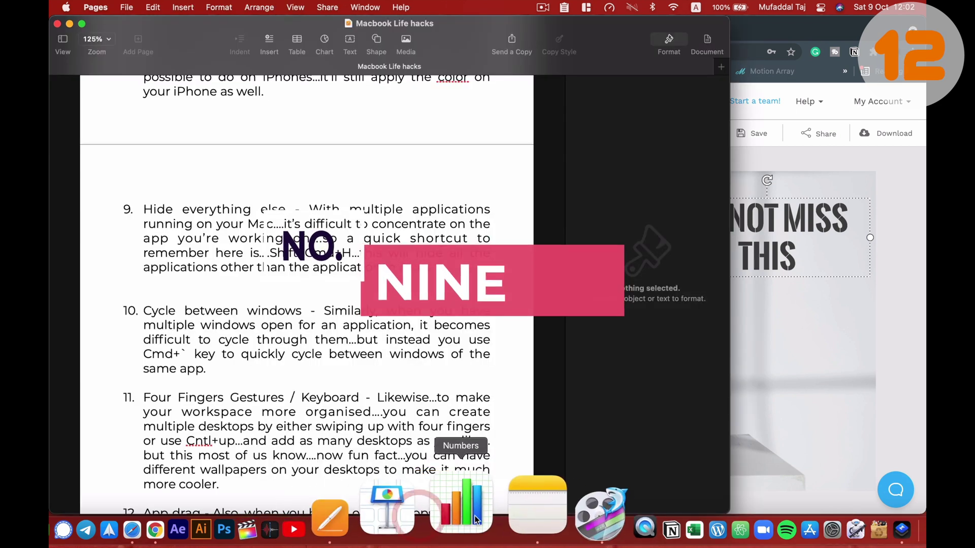
click(512, 513)
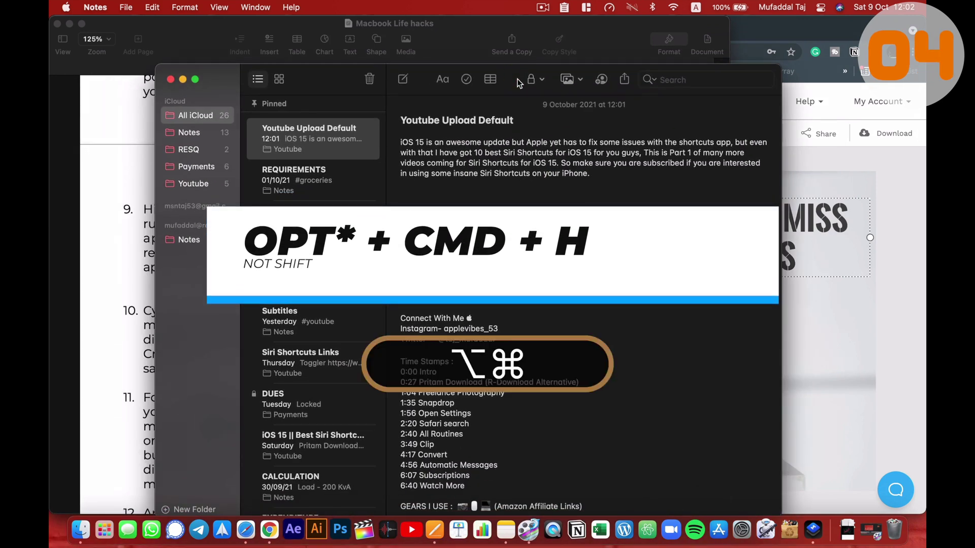
key(alt+super+h)
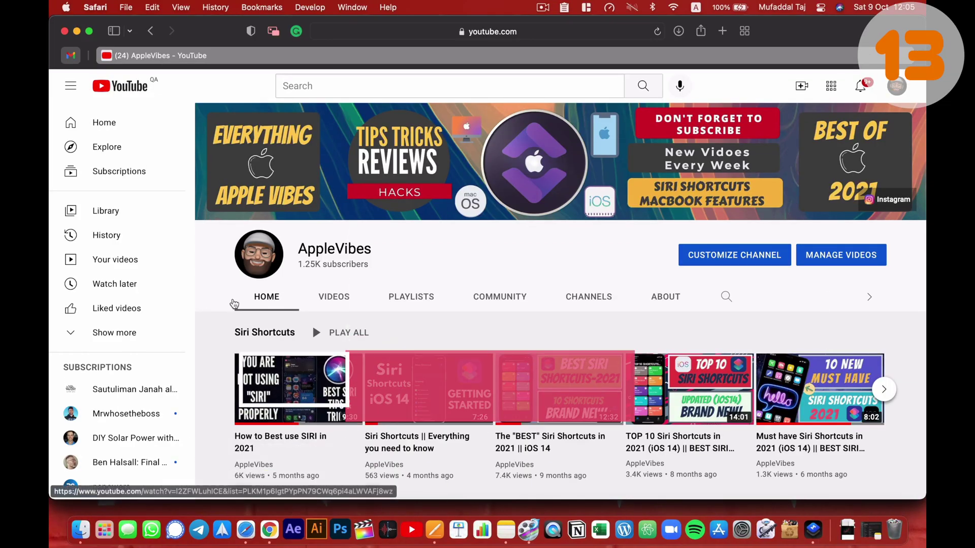
Step: Pick the YouTube window in App Exposé, then cycle Safari windows to the worthwhile.com Python and Django article
key(ctrl+Down)
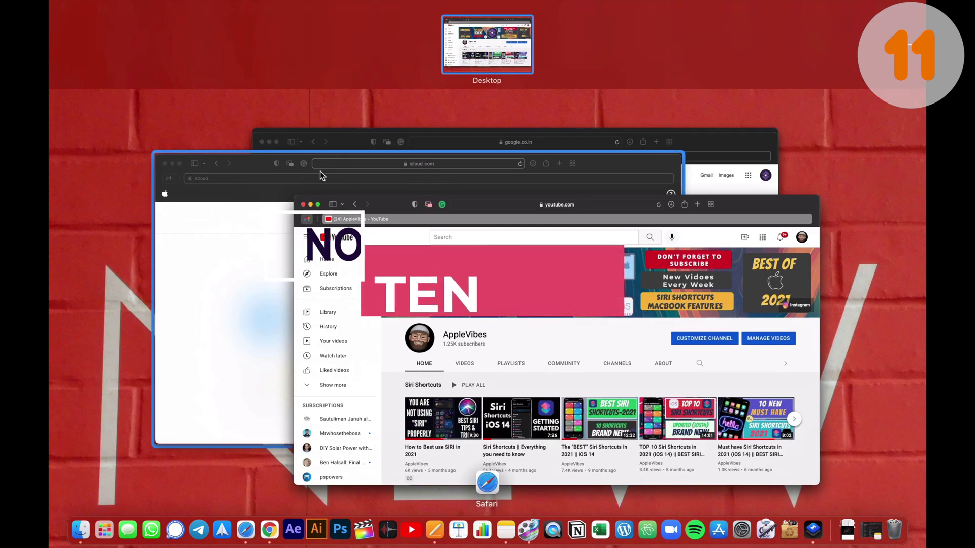
click(394, 286)
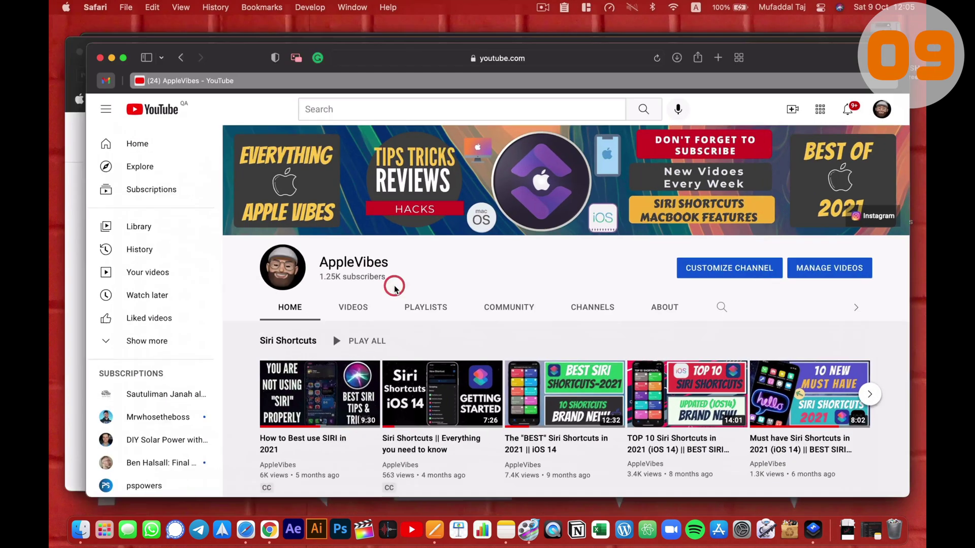
key(super)
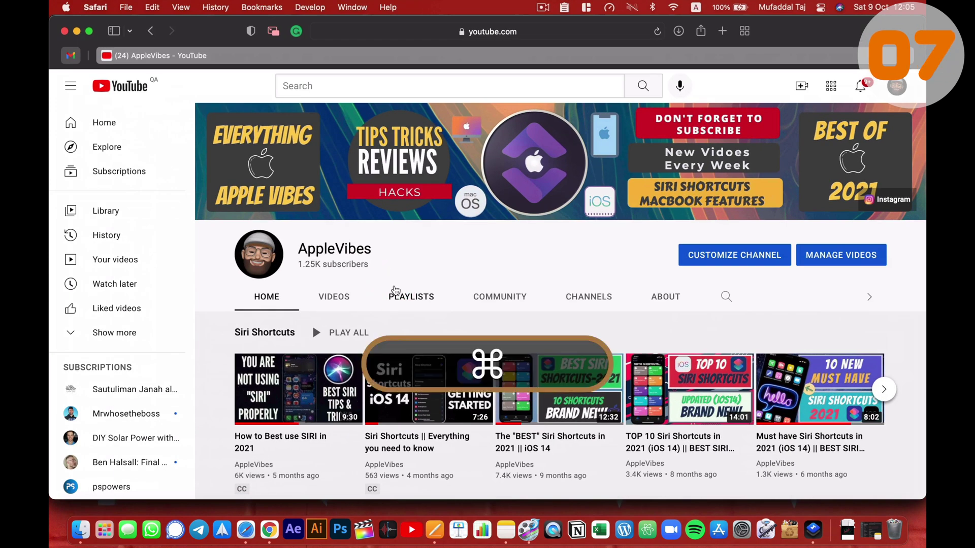
key(super+grave)
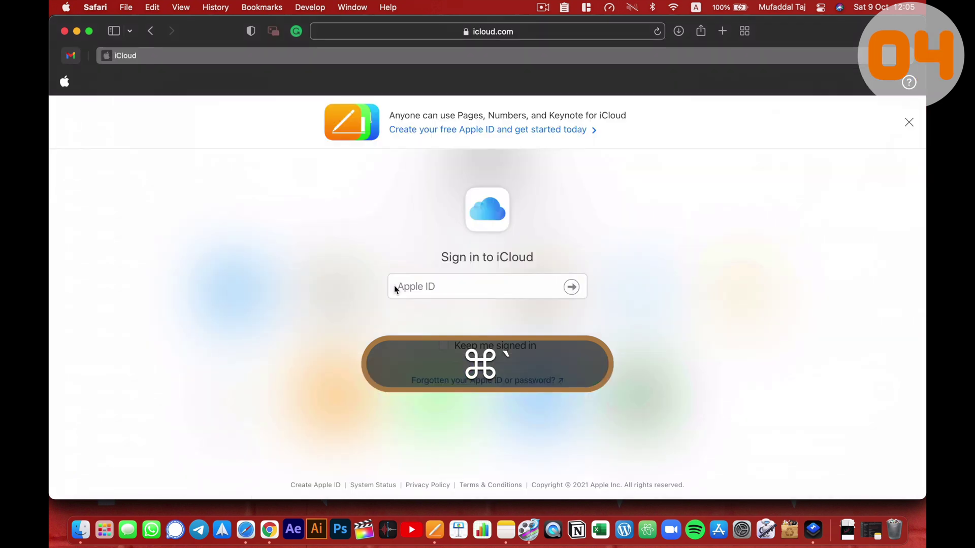
key(super+grave)
key(super+grave)
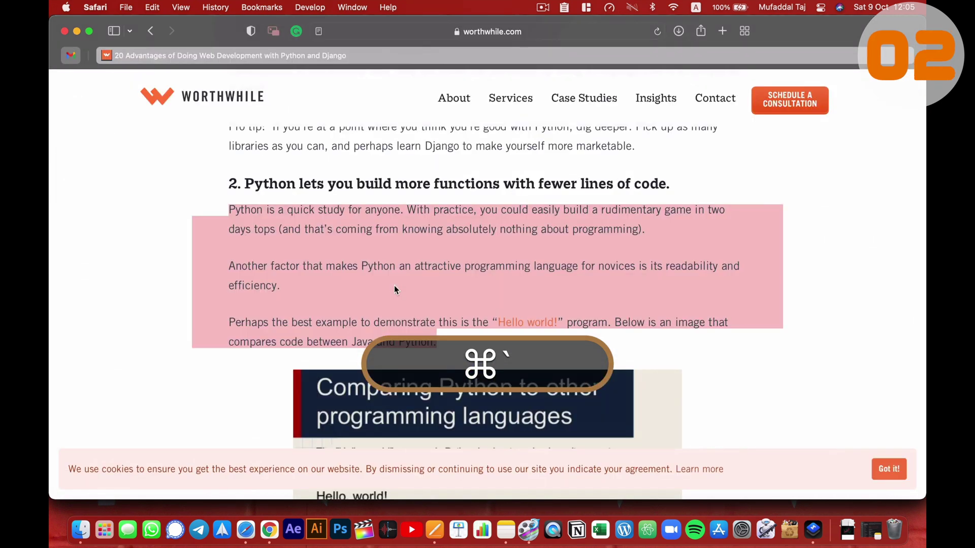
key(super+grave)
key(super+grave)
key(super+grave)
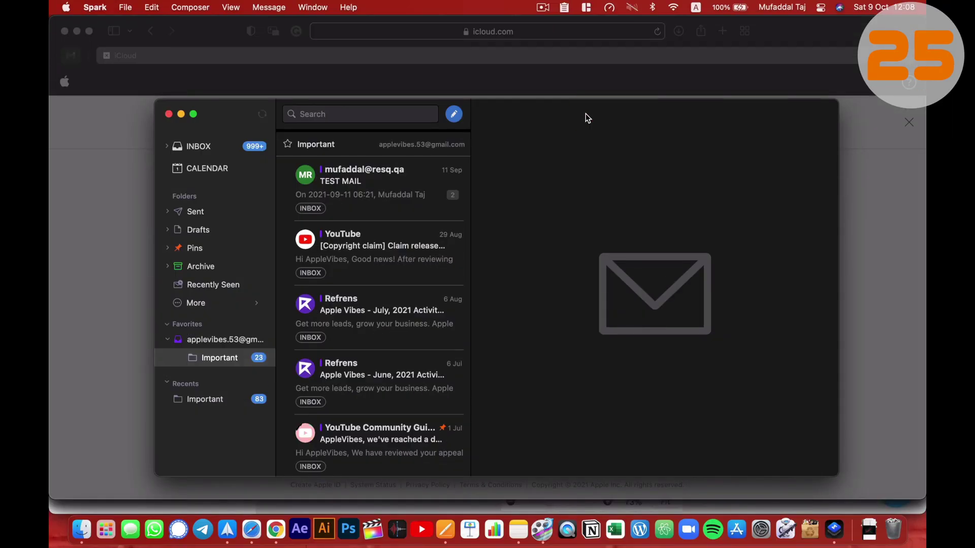
Step: In Mission Control, add two new desktops and switch to the empty Desktop 2
key(ctrl+Up)
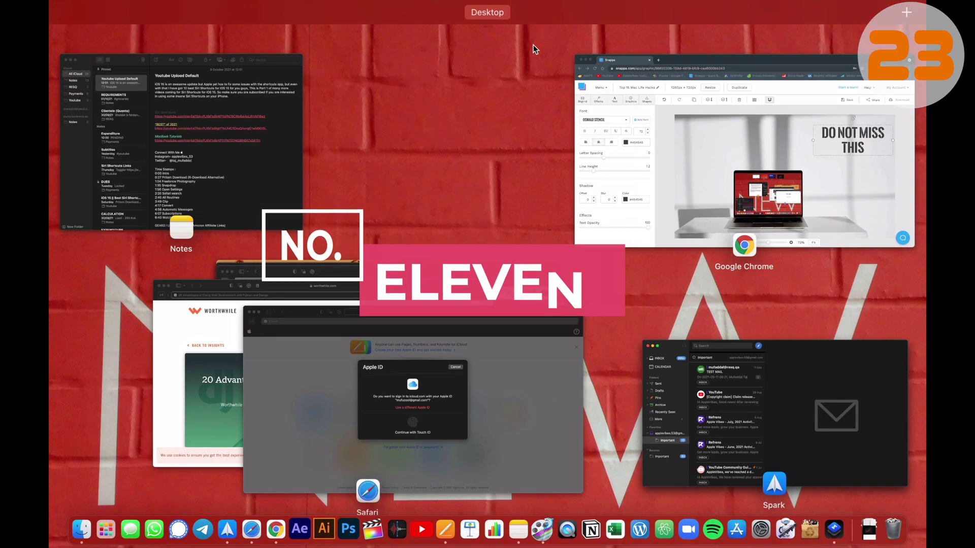
mouse_move(531, 15)
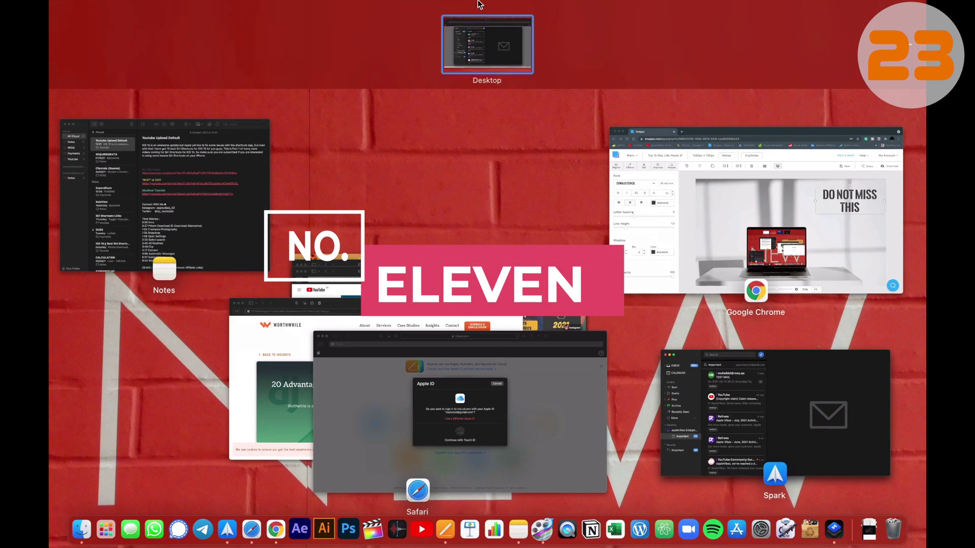
click(346, 204)
key(ctrl+Up)
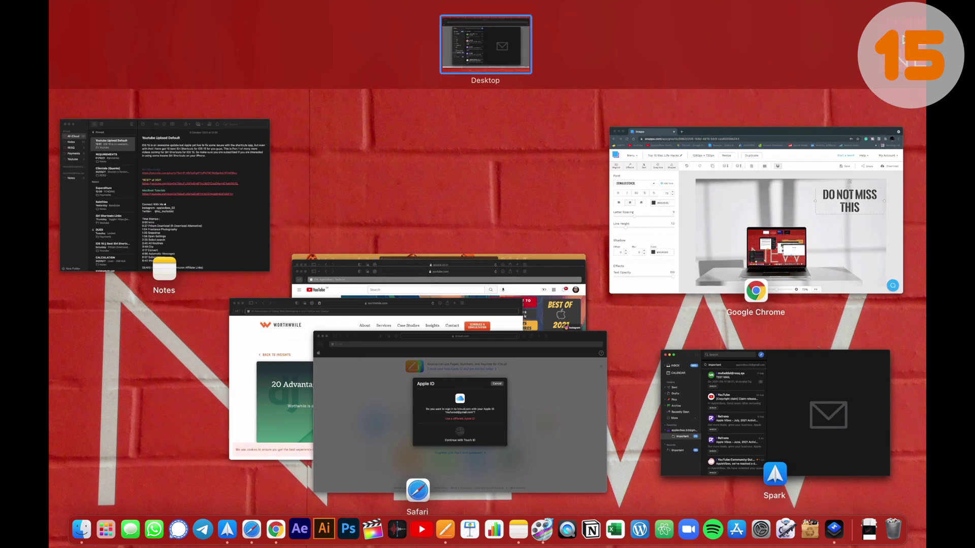
click(903, 40)
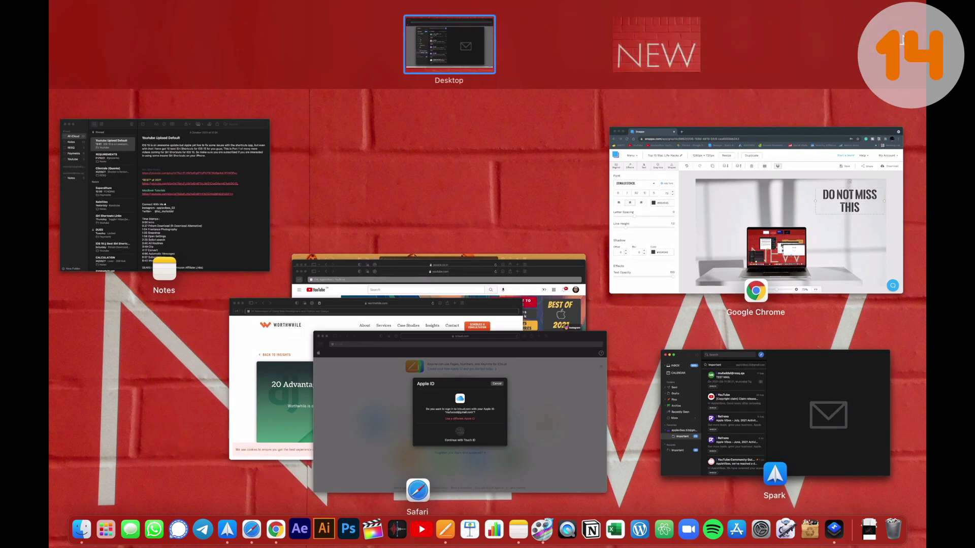
click(903, 40)
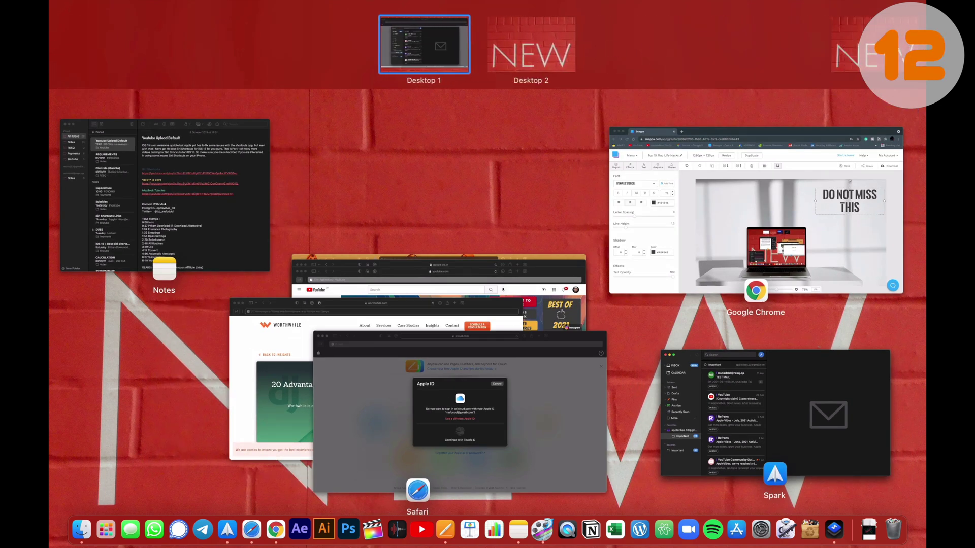
click(489, 56)
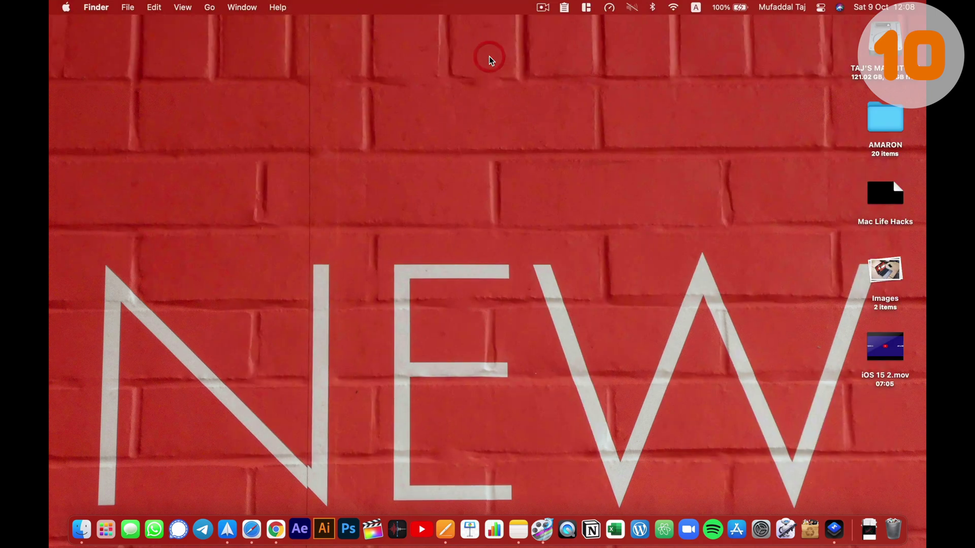
Step: Set the neon 'breathe' photo in Downloads as the desktop picture and close the Downloads window
click(83, 518)
click(93, 83)
scroll(246, 274, down, 3)
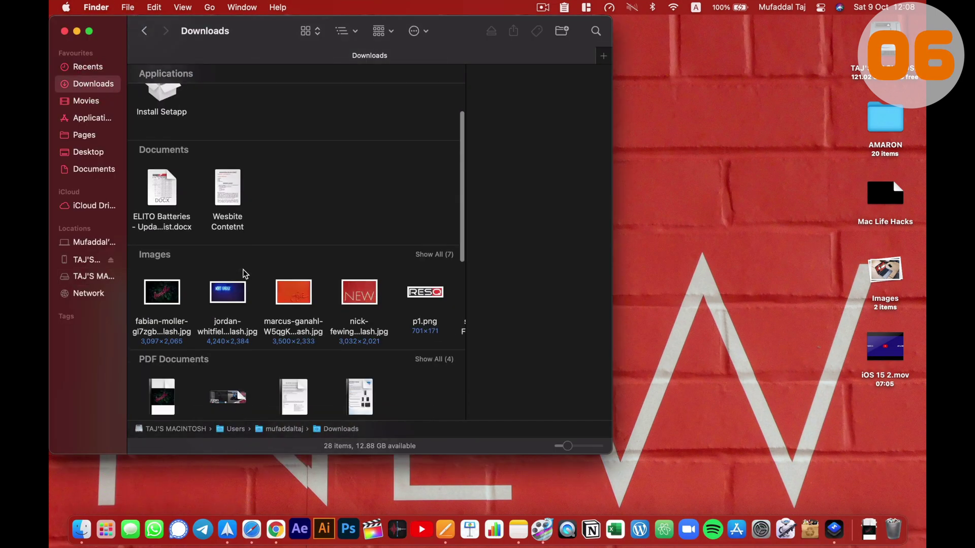
right_click(162, 292)
mouse_move(375, 505)
click(437, 503)
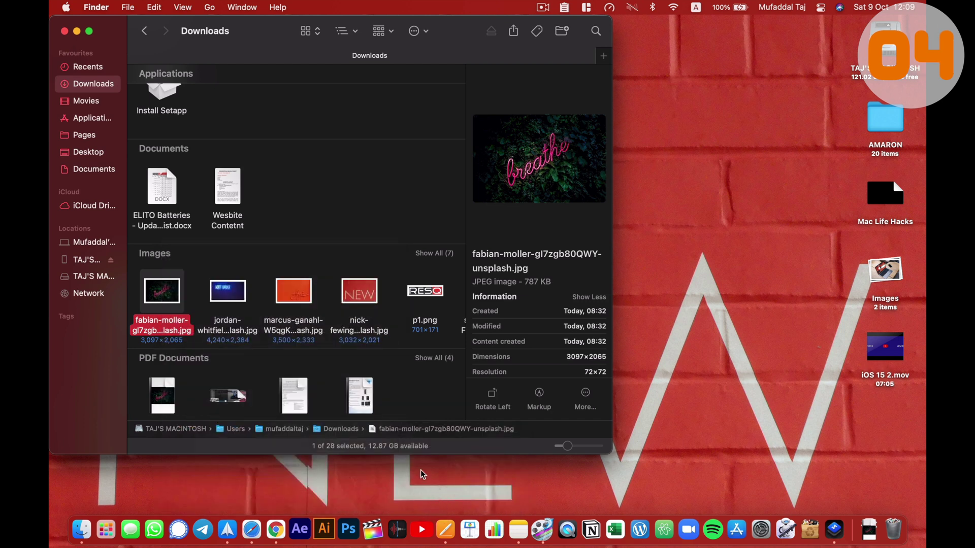
key(super+w)
key(ctrl+Up)
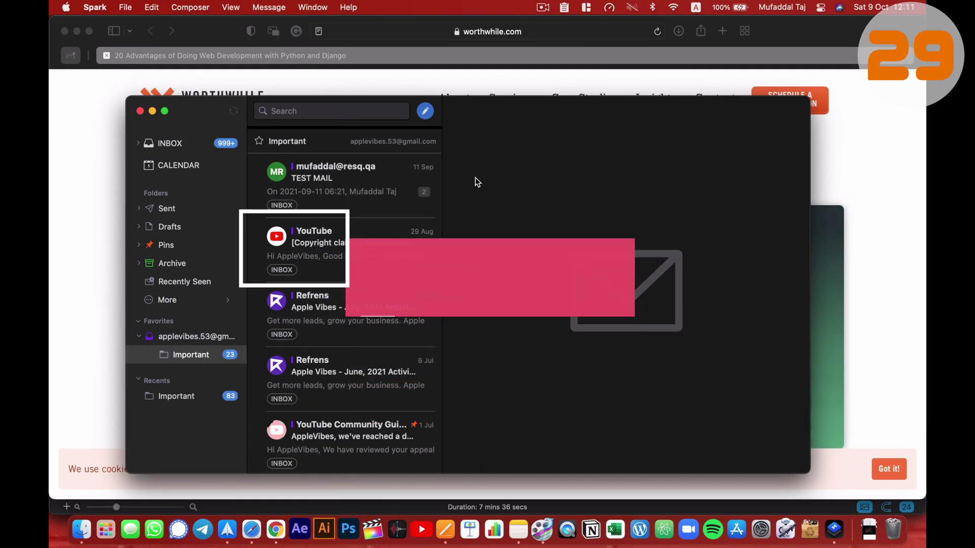
Step: Move the Worthwhile Safari article to Desktop 3 and Notes to Desktop 2, then go to Desktop 2
drag(493, 115, 451, 92)
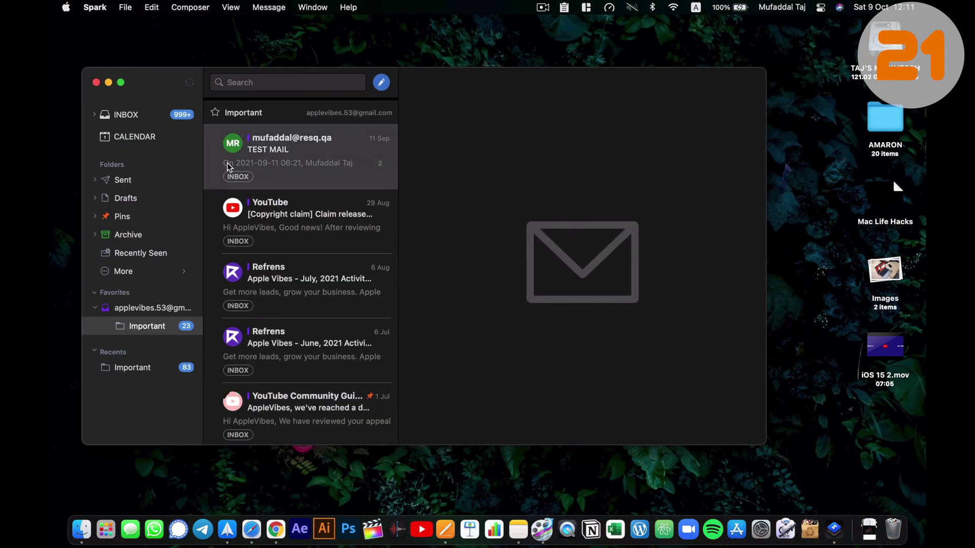
key(ctrl+Left)
key(ctrl+Up)
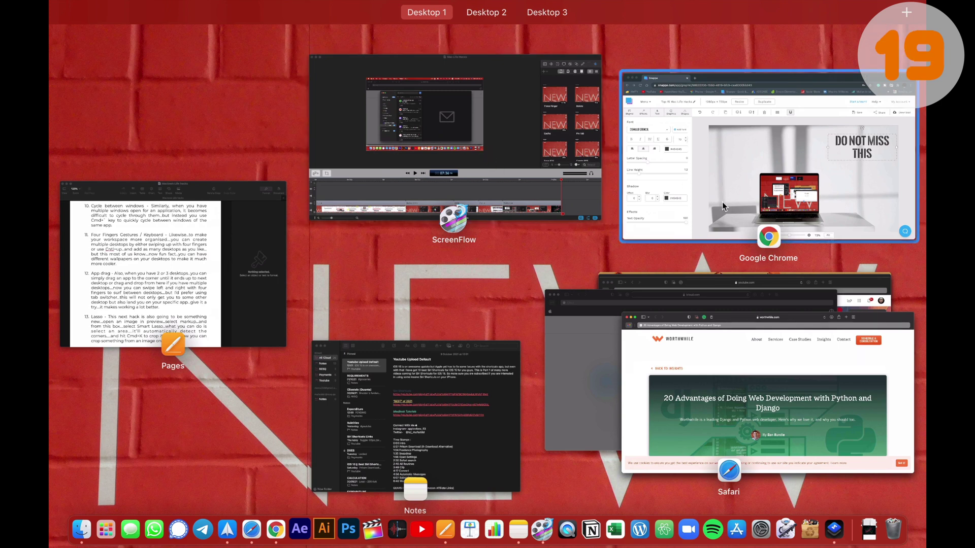
drag(714, 361, 565, 64)
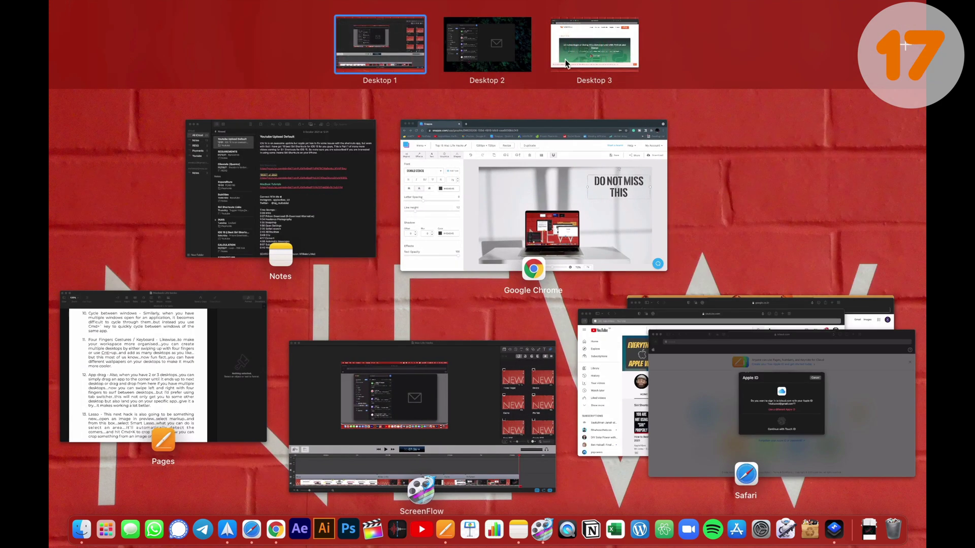
drag(313, 188, 504, 59)
click(504, 59)
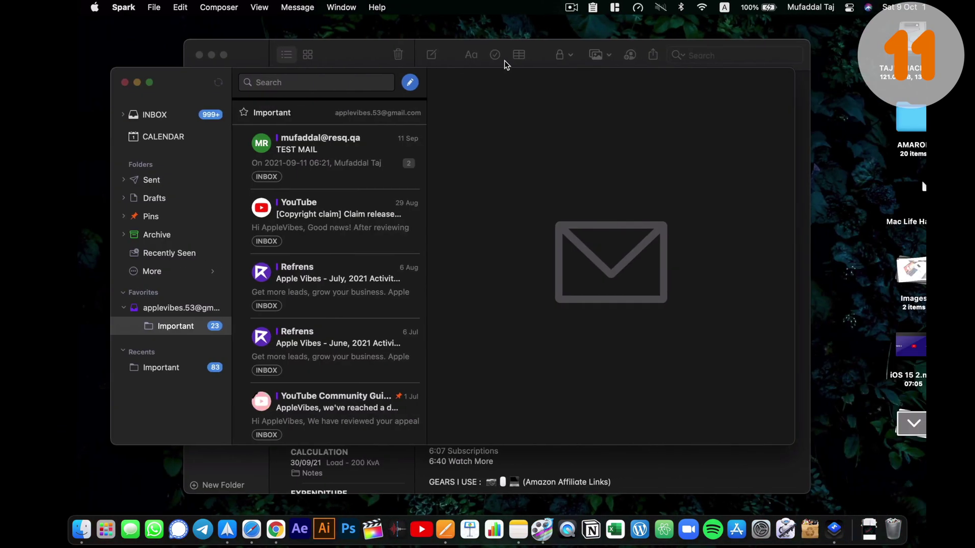
Step: Bring Notes forward, slide between desktops, then switch apps to the Safari Python and Django article
click(504, 60)
key(ctrl+Left)
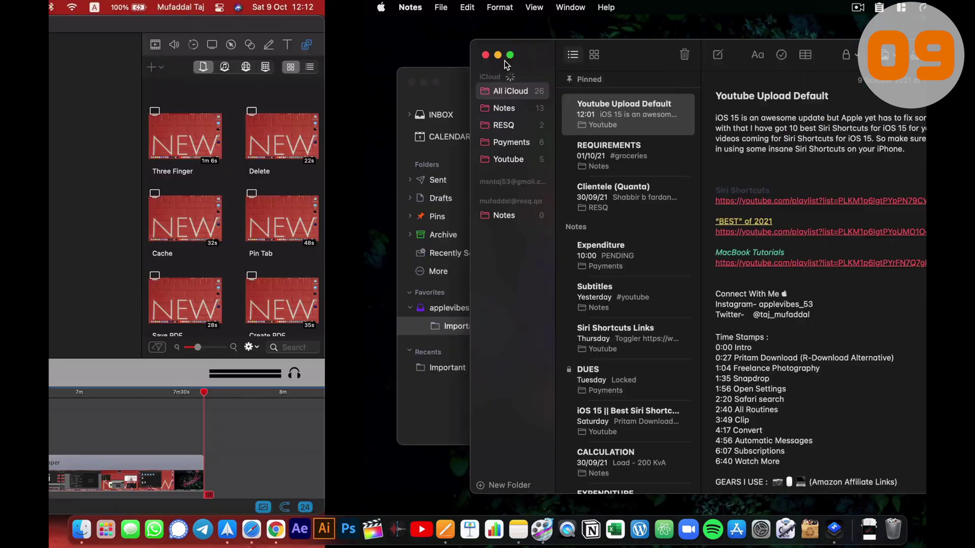
key(ctrl+Right)
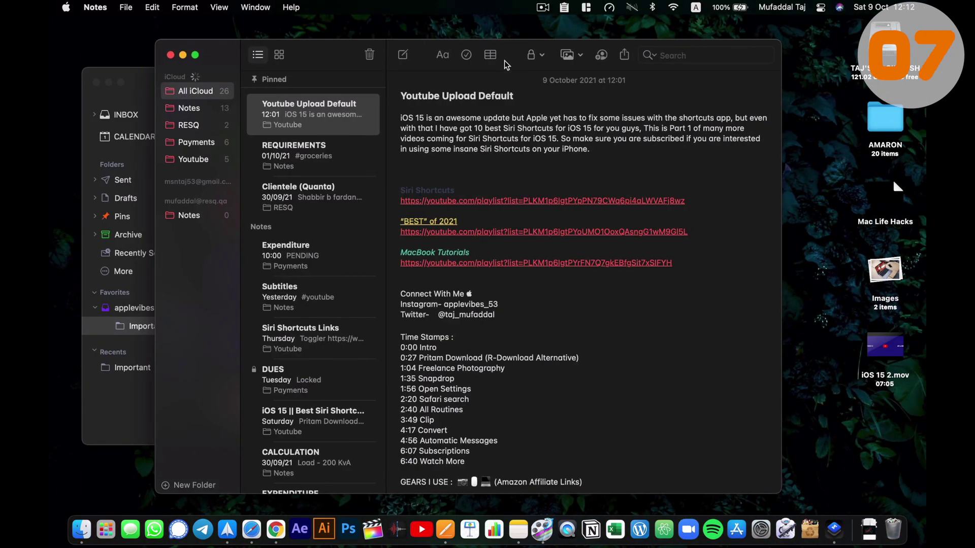
key(super+Tab)
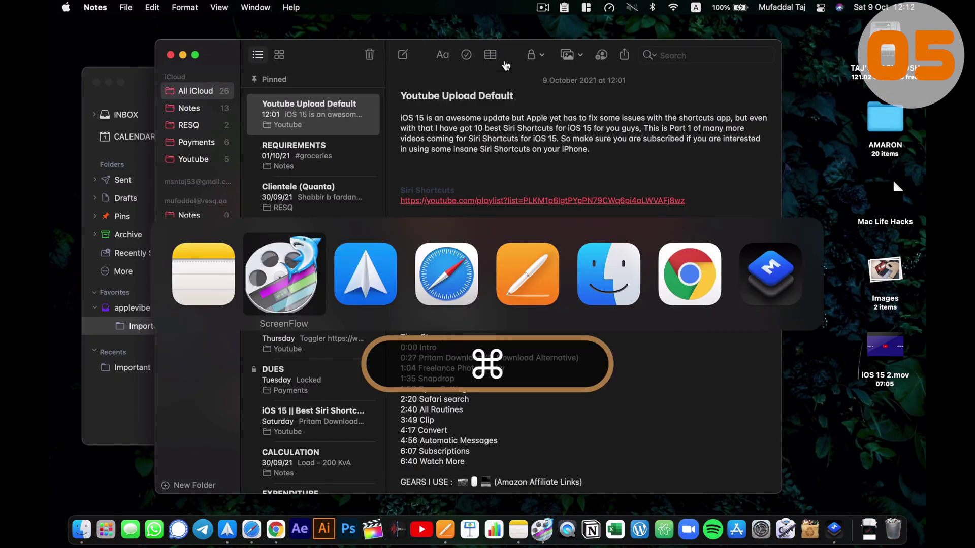
key(super+Tab)
key(super+Tab)
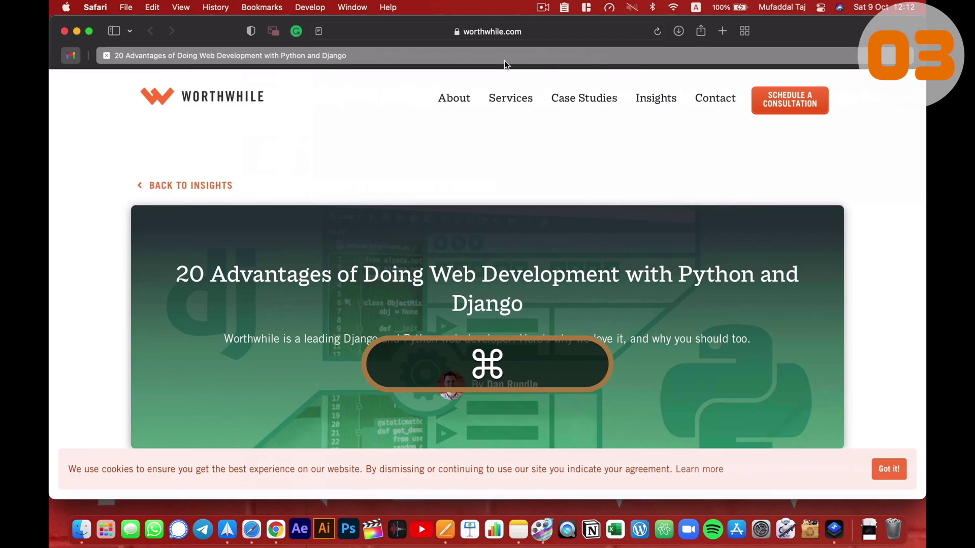
key(super+Tab)
key(super+Tab)
key(super+Tab)
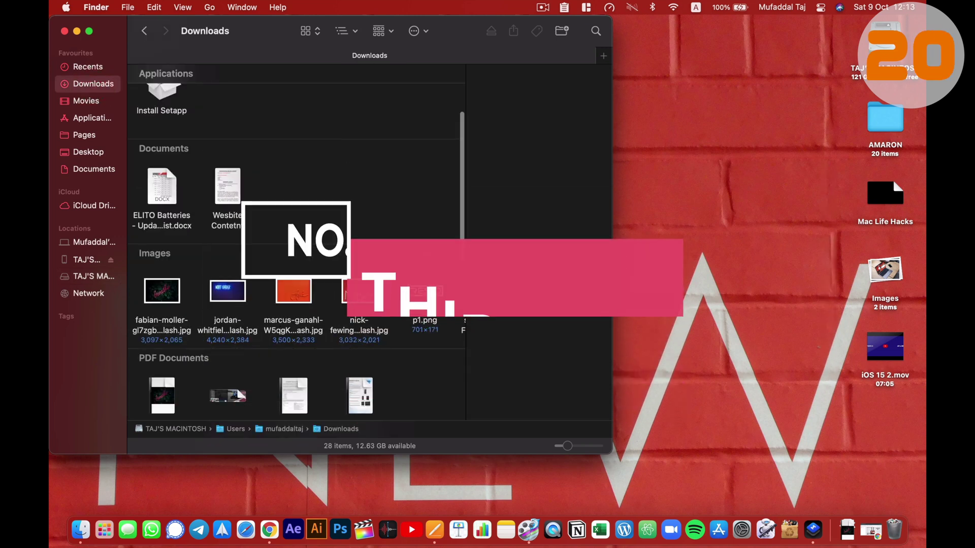
Step: Open the wall photo in Preview, Smart Lasso the orange 'Style' lettering, crop to it, and convert to PNG
double_click(311, 292)
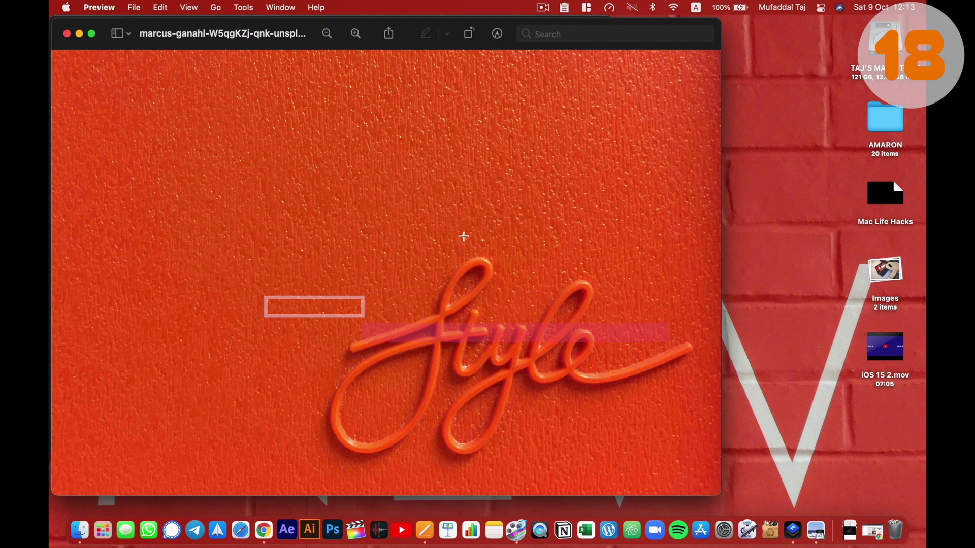
click(502, 36)
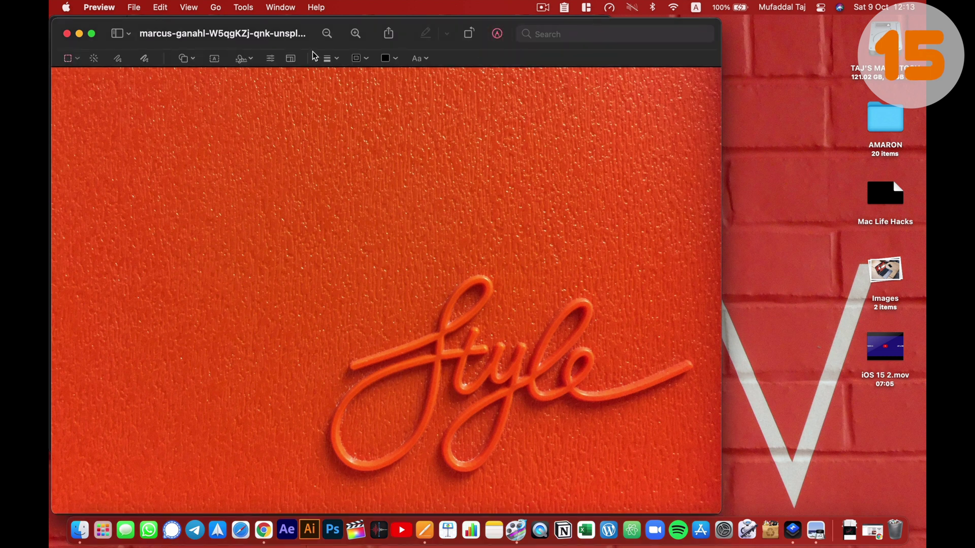
click(79, 60)
click(81, 116)
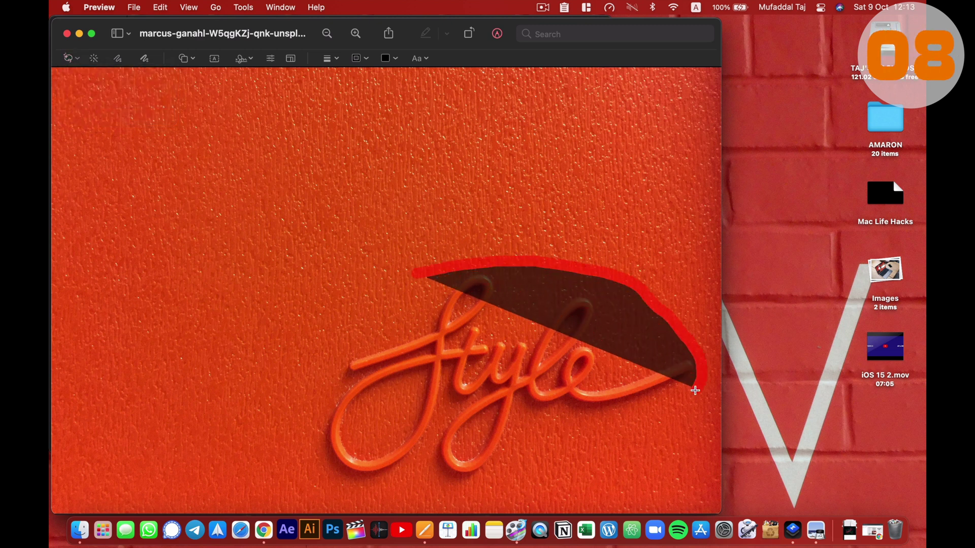
mouse_move(695, 390)
mouse_down()
mouse_move(602, 461)
mouse_move(413, 505)
mouse_move(302, 417)
mouse_up()
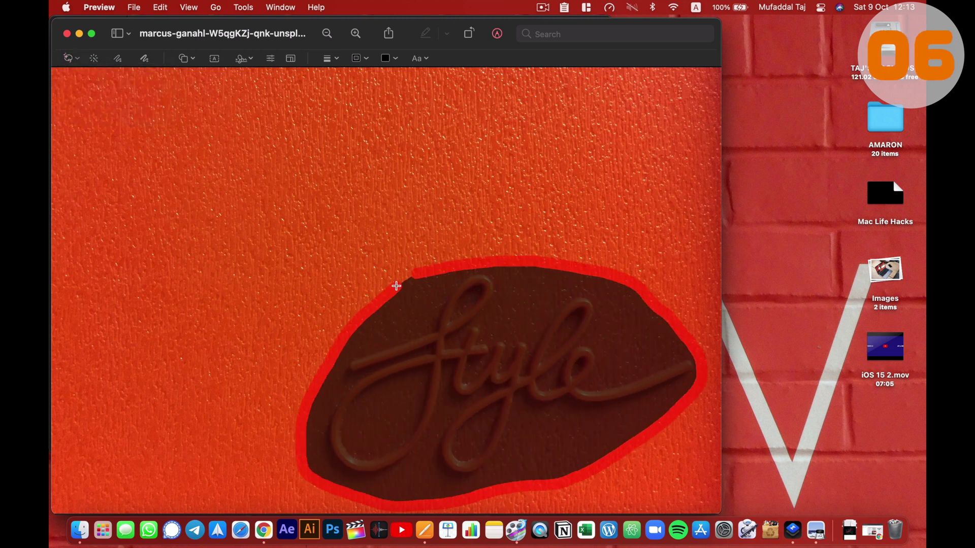
drag(426, 274, 426, 274)
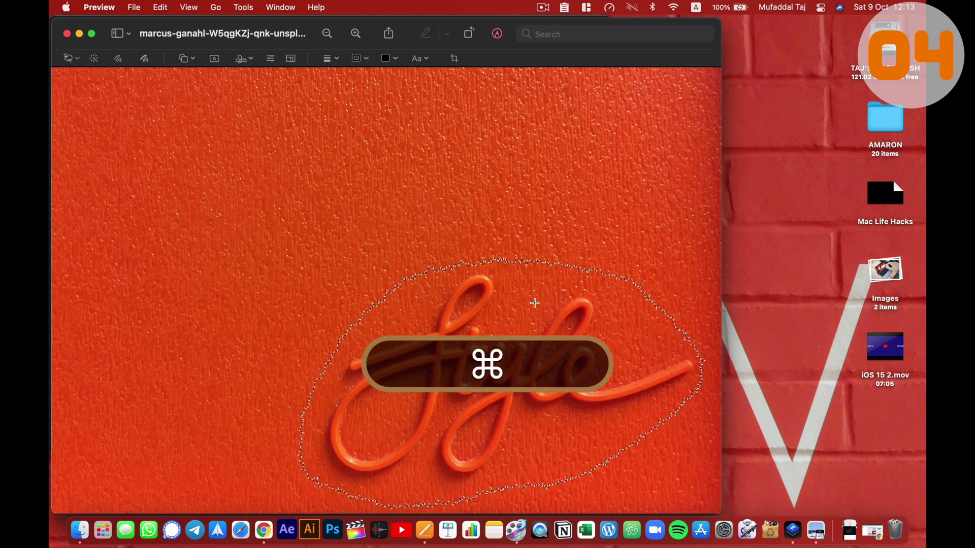
key(super+k)
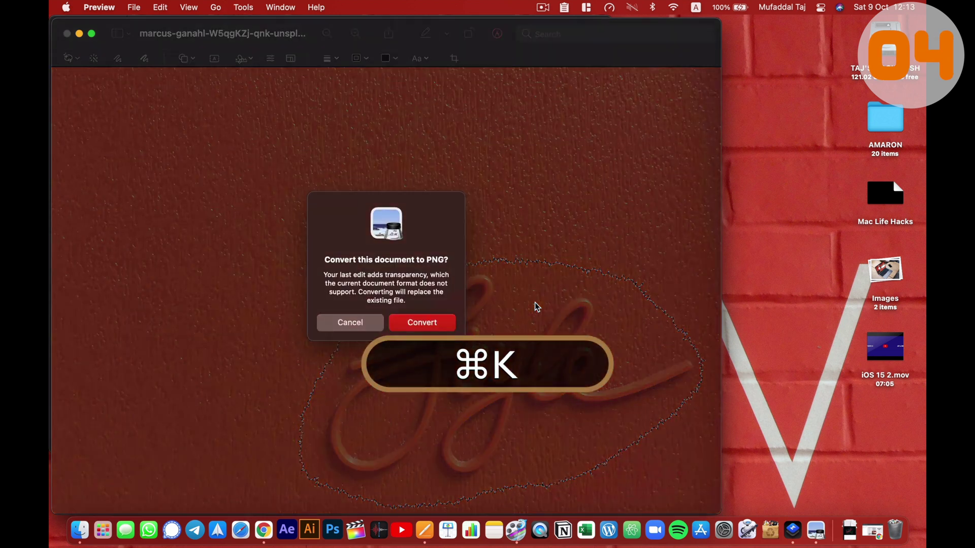
click(424, 325)
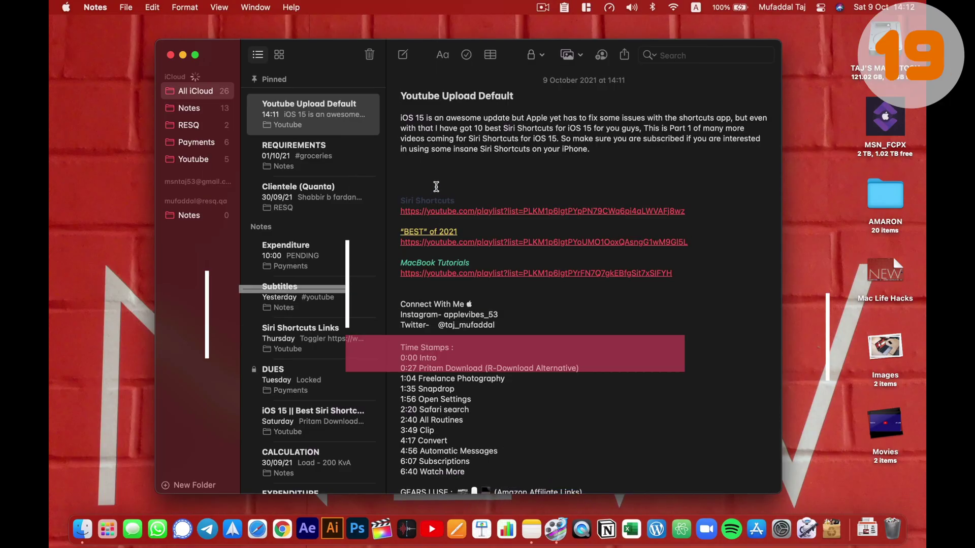
Step: Dictate the new line 'Typiun som' beneath the Youtube Upload Default note's opening paragraph
text(Typiun)
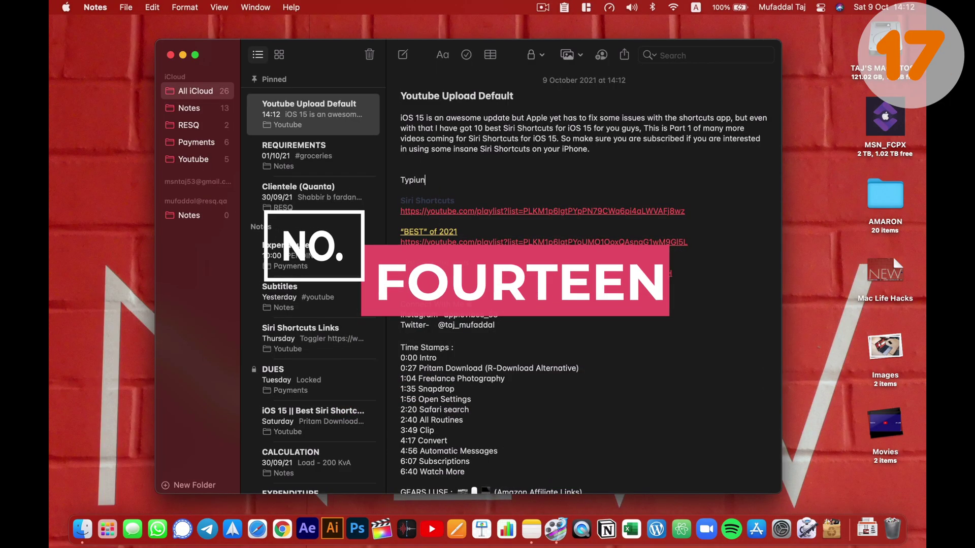
text( som)
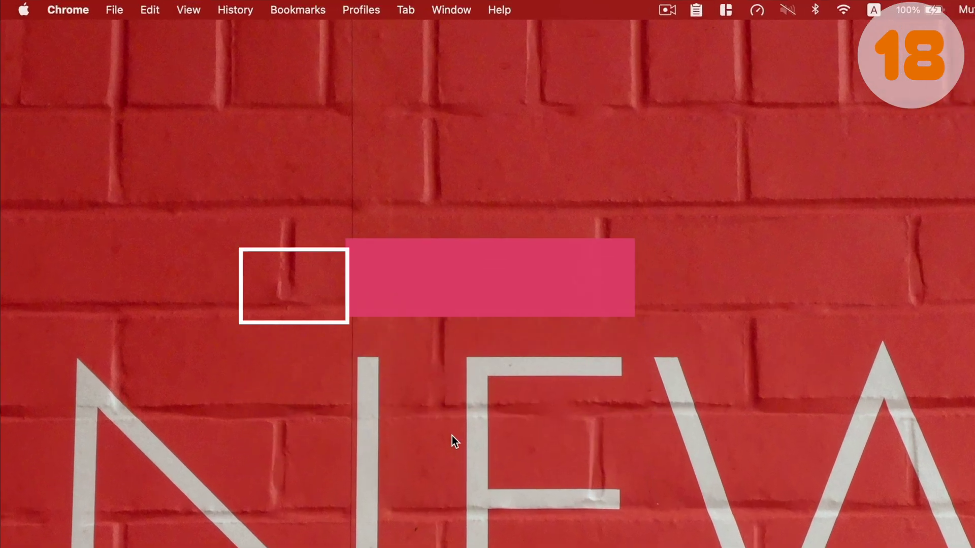
Step: Open About This Mac's storage manager and list Applications, totalling 25.82 GB with Final Cut Pro largest
click(23, 10)
click(48, 42)
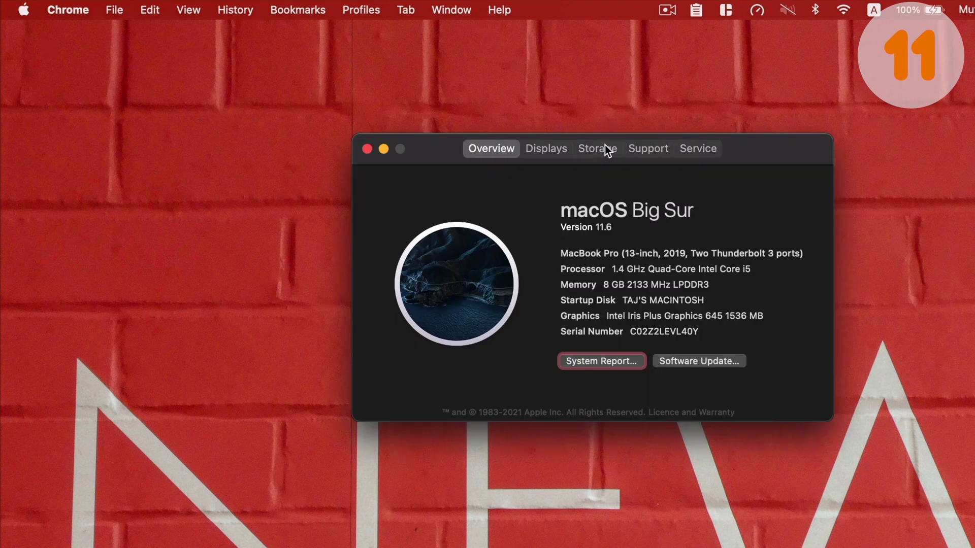
click(605, 148)
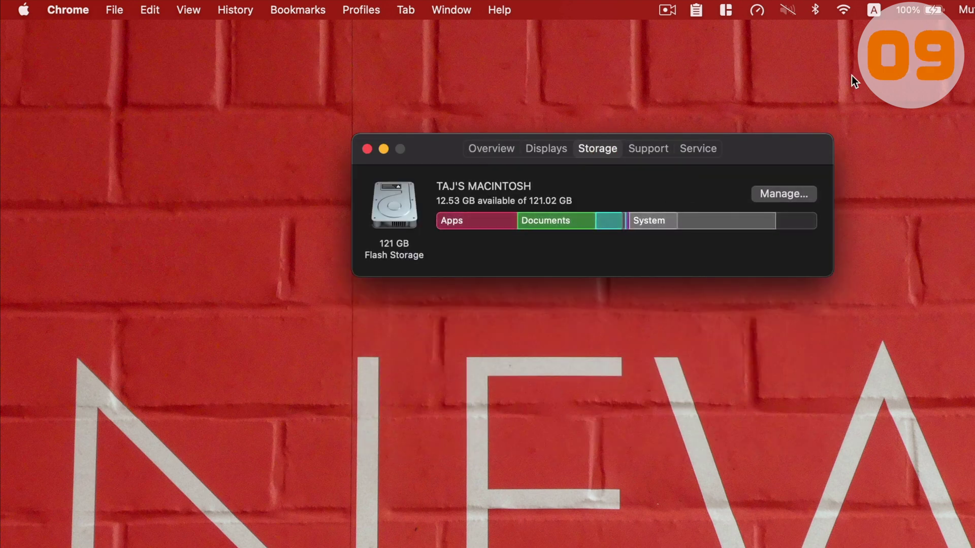
click(799, 197)
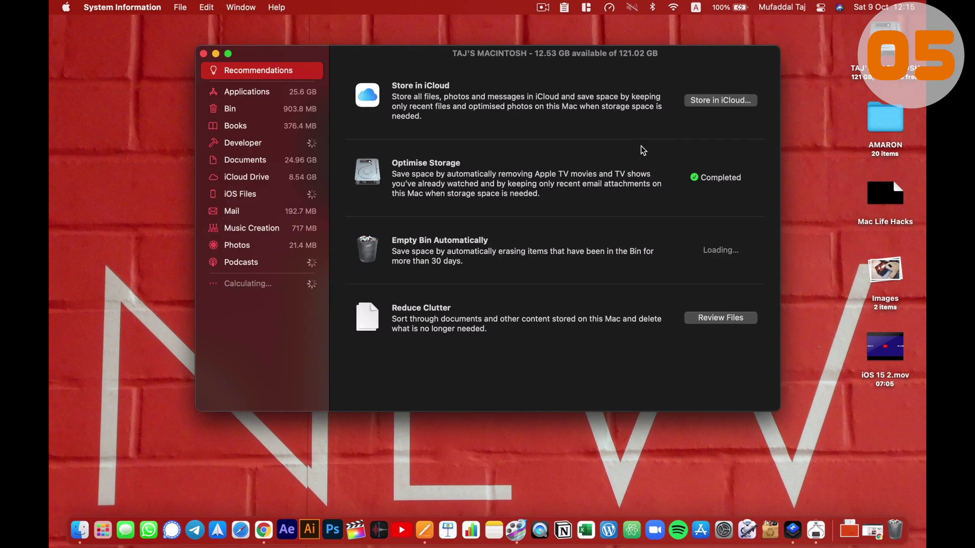
click(278, 93)
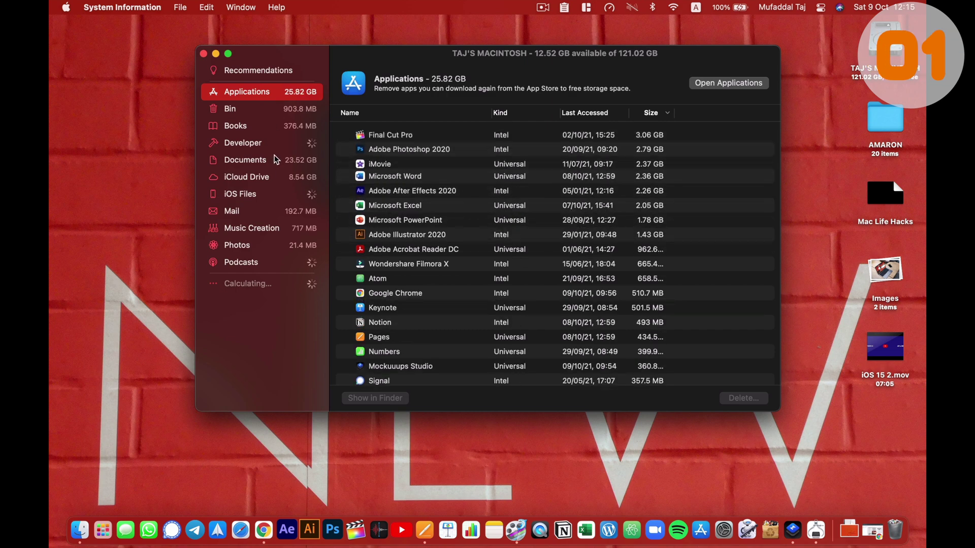